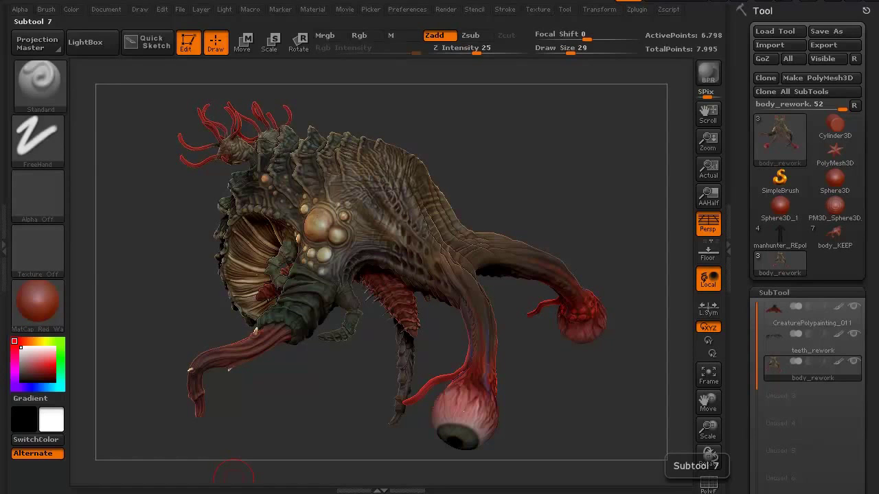
Turn off the polypaint colours on the body_rework subtool so the creature's body shows the plain red material.
{"action": "left_click_drag", "start_coordinate": [331, 418], "coordinate": [184, 205]}
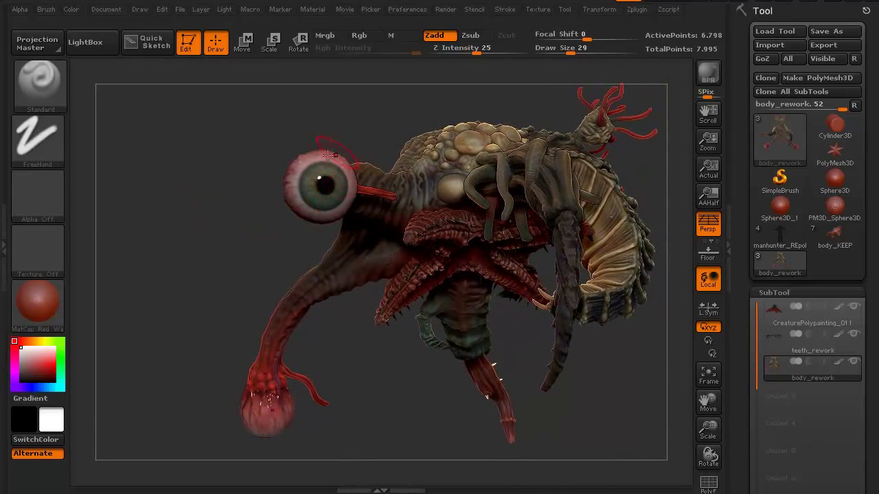
{"action": "left_click_drag", "start_coordinate": [260, 183], "coordinate": [266, 379]}
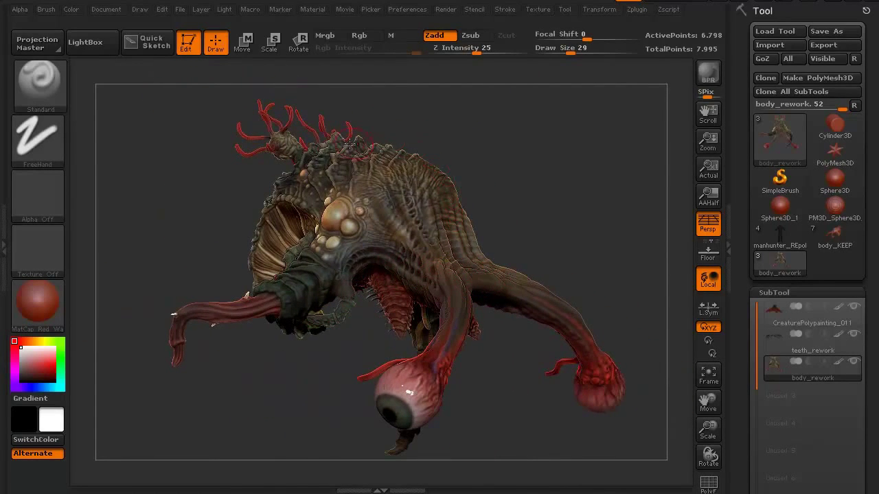
{"action": "left_click_drag", "start_coordinate": [196, 236], "coordinate": [199, 285]}
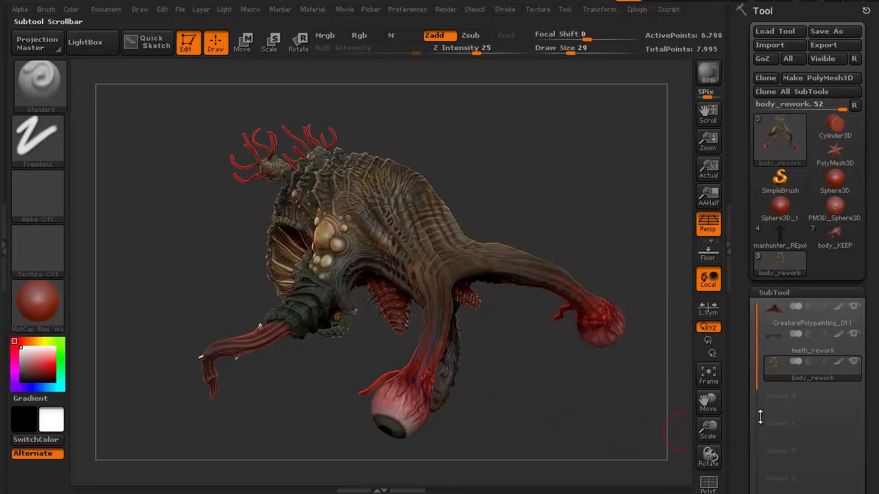
{"action": "mouse_move", "coordinate": [824, 365]}
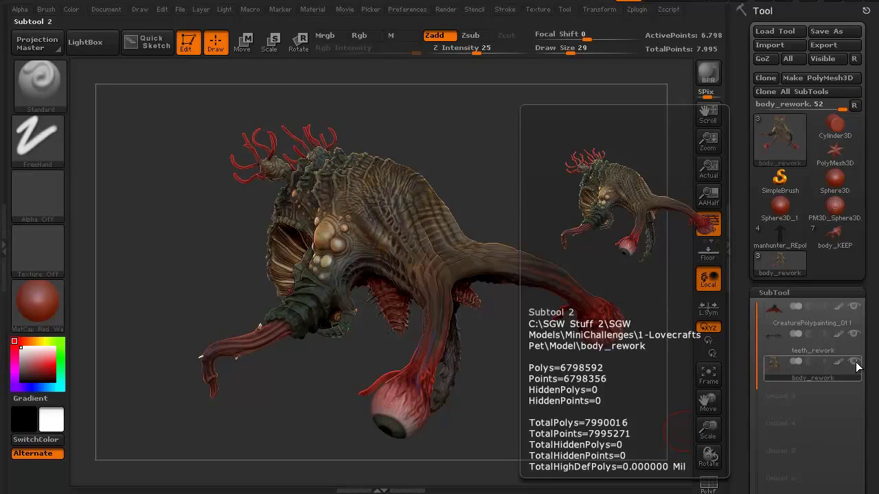
{"action": "mouse_move", "coordinate": [277, 434]}
{"action": "left_mouse_down"}
{"action": "mouse_move", "coordinate": [305, 370]}
{"action": "mouse_move", "coordinate": [300, 417]}
{"action": "mouse_move", "coordinate": [286, 409]}
{"action": "mouse_move", "coordinate": [292, 428]}
{"action": "mouse_move", "coordinate": [256, 424]}
{"action": "mouse_move", "coordinate": [268, 413]}
{"action": "mouse_move", "coordinate": [268, 422]}
{"action": "left_mouse_up"}
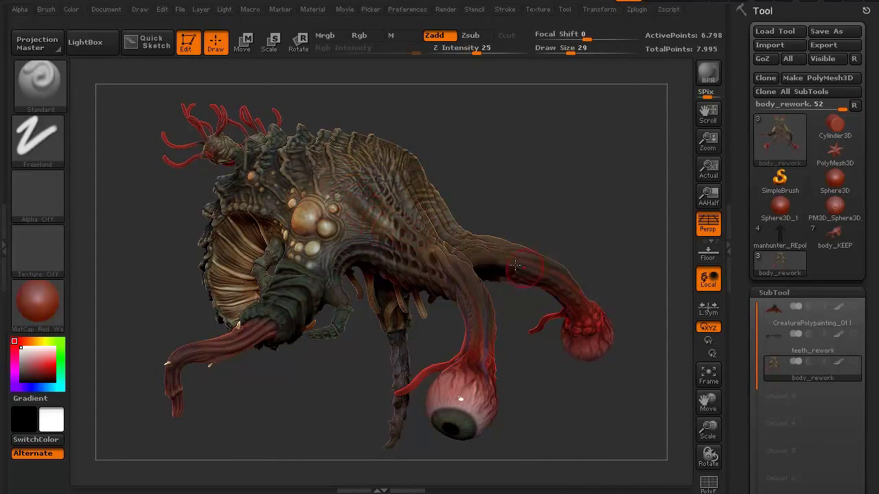
{"action": "left_click", "coordinate": [838, 363]}
Paint a mask over the creature's grooved rear back and along both eye stalks, stopping at the eyeballs.
{"action": "mouse_move", "coordinate": [320, 417]}
{"action": "left_mouse_down"}
{"action": "mouse_move", "coordinate": [304, 402]}
{"action": "mouse_move", "coordinate": [318, 343]}
{"action": "mouse_move", "coordinate": [302, 419]}
{"action": "mouse_move", "coordinate": [175, 300]}
{"action": "mouse_move", "coordinate": [206, 280]}
{"action": "mouse_move", "coordinate": [157, 265]}
{"action": "mouse_move", "coordinate": [185, 350]}
{"action": "mouse_move", "coordinate": [251, 401]}
{"action": "mouse_move", "coordinate": [273, 387]}
{"action": "mouse_move", "coordinate": [267, 363]}
{"action": "mouse_move", "coordinate": [329, 219]}
{"action": "left_mouse_up"}
{"action": "left_click_drag", "start_coordinate": [115, 315], "coordinate": [115, 275], "text": "alt"}
{"action": "mouse_move", "coordinate": [179, 261]}
{"action": "left_mouse_down"}
{"action": "mouse_move", "coordinate": [143, 282]}
{"action": "mouse_move", "coordinate": [133, 304]}
{"action": "mouse_move", "coordinate": [167, 320]}
{"action": "mouse_move", "coordinate": [165, 286]}
{"action": "mouse_move", "coordinate": [186, 290]}
{"action": "mouse_move", "coordinate": [187, 303]}
{"action": "mouse_move", "coordinate": [166, 289]}
{"action": "mouse_move", "coordinate": [166, 441]}
{"action": "mouse_move", "coordinate": [190, 382]}
{"action": "mouse_move", "coordinate": [193, 396]}
{"action": "mouse_move", "coordinate": [148, 281]}
{"action": "mouse_move", "coordinate": [177, 347]}
{"action": "mouse_move", "coordinate": [162, 377]}
{"action": "mouse_move", "coordinate": [147, 387]}
{"action": "left_mouse_up"}
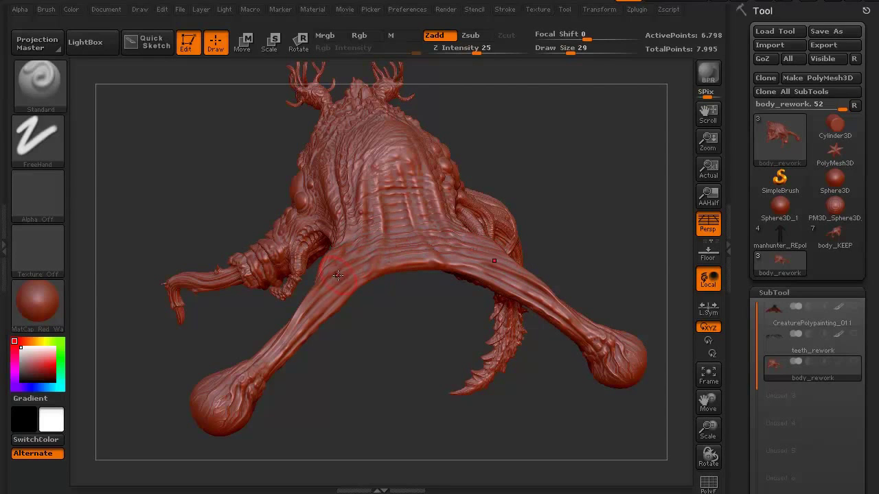
{"action": "mouse_move", "coordinate": [217, 166]}
{"action": "left_mouse_down"}
{"action": "mouse_move", "coordinate": [210, 137]}
{"action": "mouse_move", "coordinate": [182, 167]}
{"action": "mouse_move", "coordinate": [178, 196]}
{"action": "mouse_move", "coordinate": [315, 242]}
{"action": "left_mouse_up"}
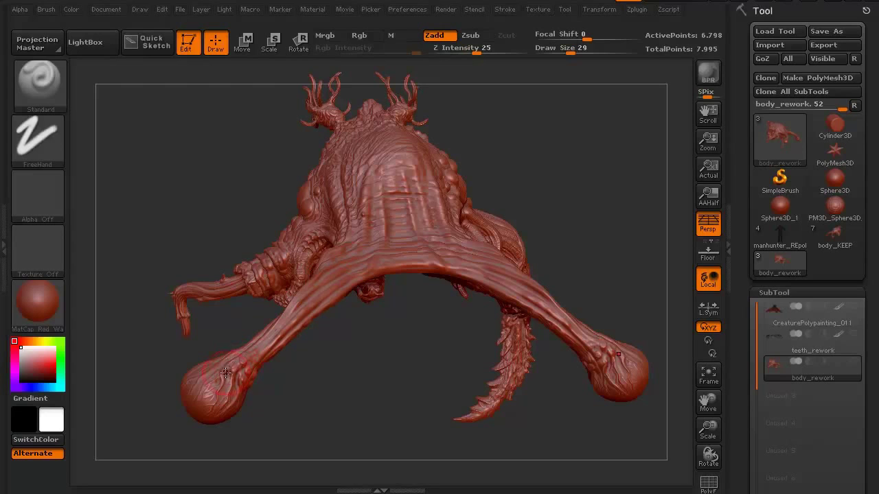
{"action": "mouse_move", "coordinate": [198, 208]}
{"action": "left_mouse_down"}
{"action": "mouse_move", "coordinate": [188, 217]}
{"action": "mouse_move", "coordinate": [196, 206]}
{"action": "mouse_move", "coordinate": [201, 216]}
{"action": "left_mouse_up"}
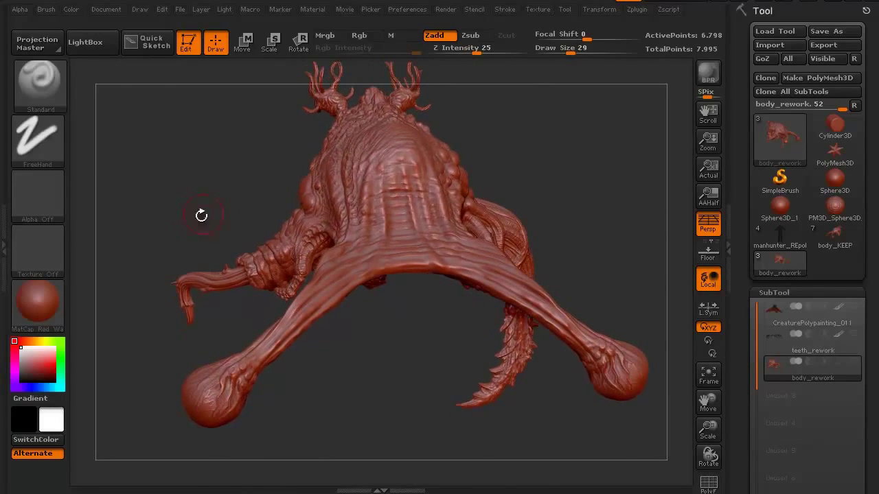
{"action": "mouse_move", "coordinate": [386, 235]}
{"action": "left_mouse_down", "text": "ctrl"}
{"action": "mouse_move", "coordinate": [398, 232]}
{"action": "mouse_move", "coordinate": [402, 202]}
{"action": "mouse_move", "coordinate": [412, 226]}
{"action": "mouse_move", "coordinate": [384, 234]}
{"action": "mouse_move", "coordinate": [412, 173]}
{"action": "mouse_move", "coordinate": [376, 235]}
{"action": "mouse_move", "coordinate": [424, 184]}
{"action": "mouse_move", "coordinate": [393, 163]}
{"action": "mouse_move", "coordinate": [428, 191]}
{"action": "mouse_move", "coordinate": [417, 159]}
{"action": "mouse_move", "coordinate": [371, 219]}
{"action": "mouse_move", "coordinate": [416, 239]}
{"action": "mouse_move", "coordinate": [360, 248]}
{"action": "mouse_move", "coordinate": [343, 269]}
{"action": "mouse_move", "coordinate": [387, 255]}
{"action": "mouse_move", "coordinate": [350, 264]}
{"action": "mouse_move", "coordinate": [249, 365]}
{"action": "left_mouse_up", "text": "ctrl"}
{"action": "left_click_drag", "start_coordinate": [257, 192], "coordinate": [331, 236]}
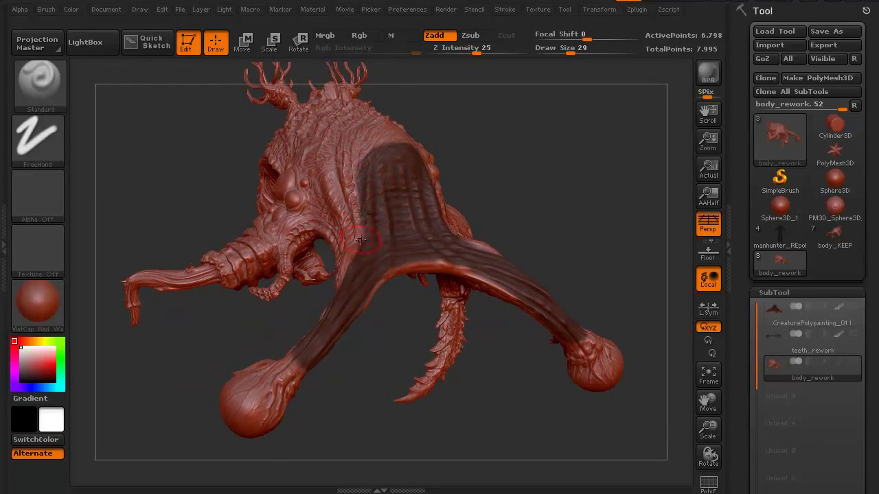
Try a Standard brush stroke along the upper edge of the masked back, and undo it.
{"action": "left_click_drag", "start_coordinate": [272, 329], "coordinate": [247, 310]}
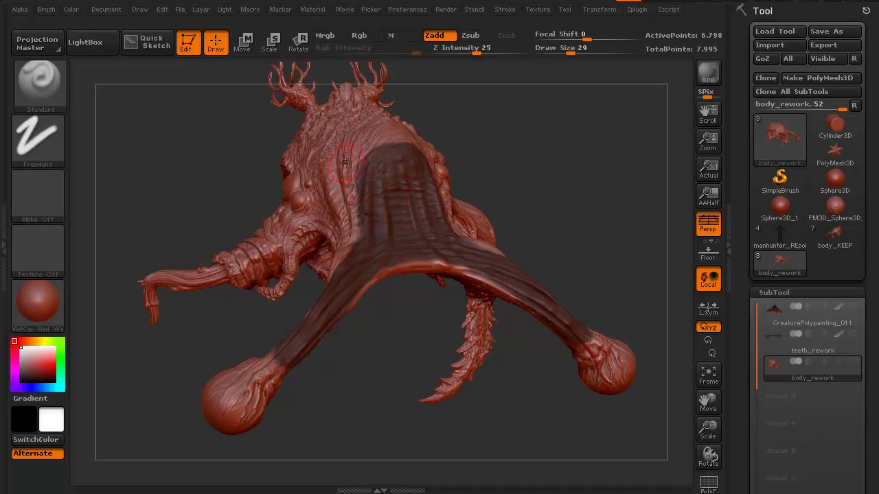
{"action": "mouse_move", "coordinate": [381, 144]}
{"action": "left_mouse_down"}
{"action": "mouse_move", "coordinate": [398, 138]}
{"action": "mouse_move", "coordinate": [361, 159]}
{"action": "mouse_move", "coordinate": [351, 254]}
{"action": "mouse_move", "coordinate": [337, 273]}
{"action": "left_mouse_up"}
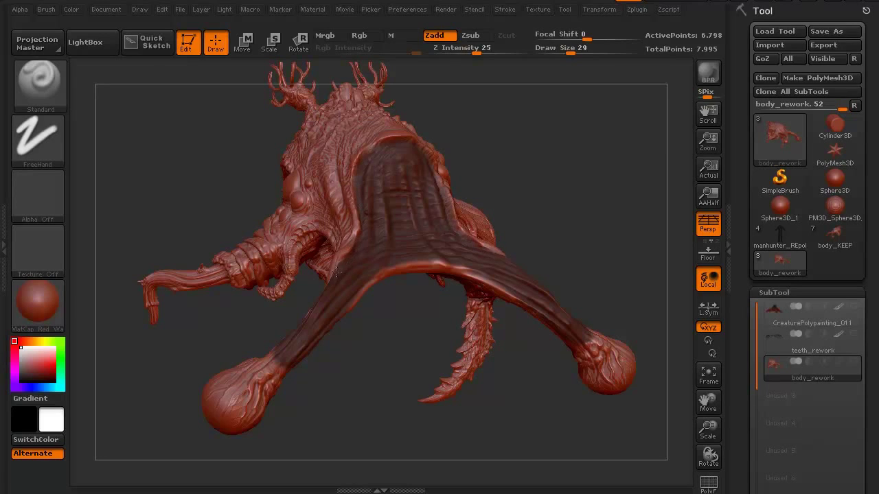
{"action": "mouse_move", "coordinate": [189, 144]}
{"action": "left_mouse_down"}
{"action": "mouse_move", "coordinate": [199, 137]}
{"action": "mouse_move", "coordinate": [188, 133]}
{"action": "mouse_move", "coordinate": [202, 158]}
{"action": "left_mouse_up"}
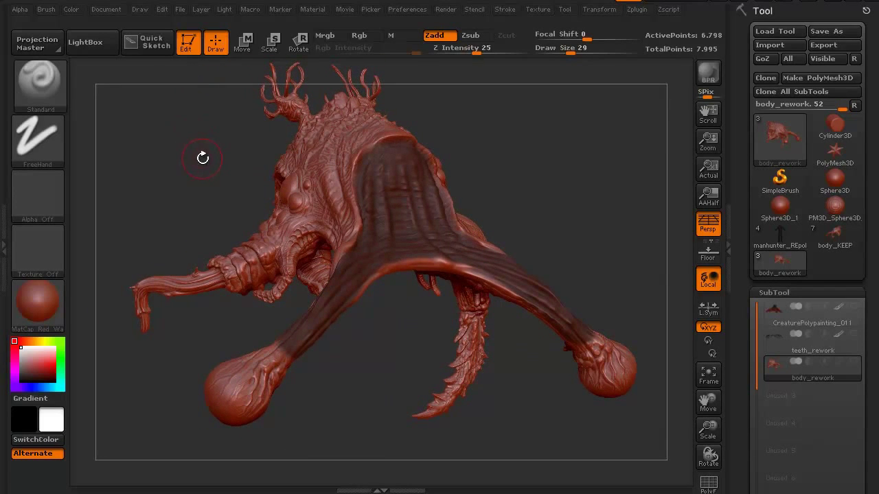
{"action": "key", "text": "ctrl+z"}
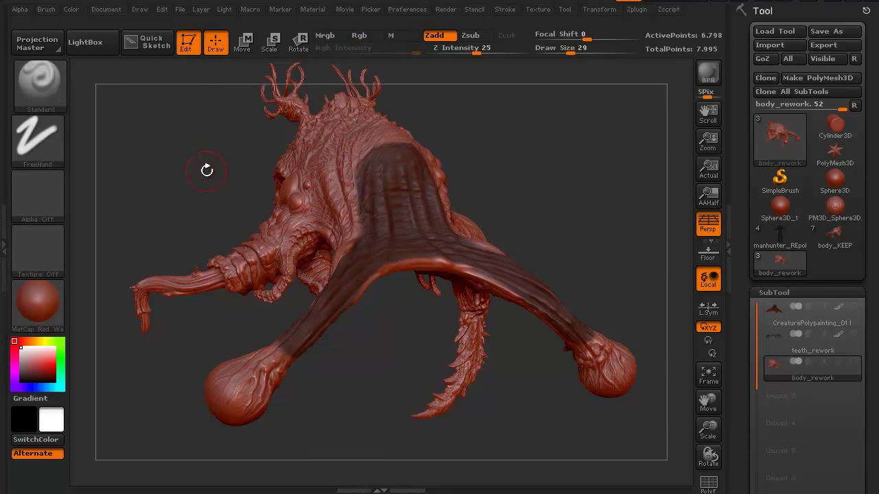
{"action": "mouse_move", "coordinate": [215, 176]}
{"action": "left_mouse_down"}
{"action": "mouse_move", "coordinate": [208, 165]}
{"action": "mouse_move", "coordinate": [204, 172]}
{"action": "left_mouse_up"}
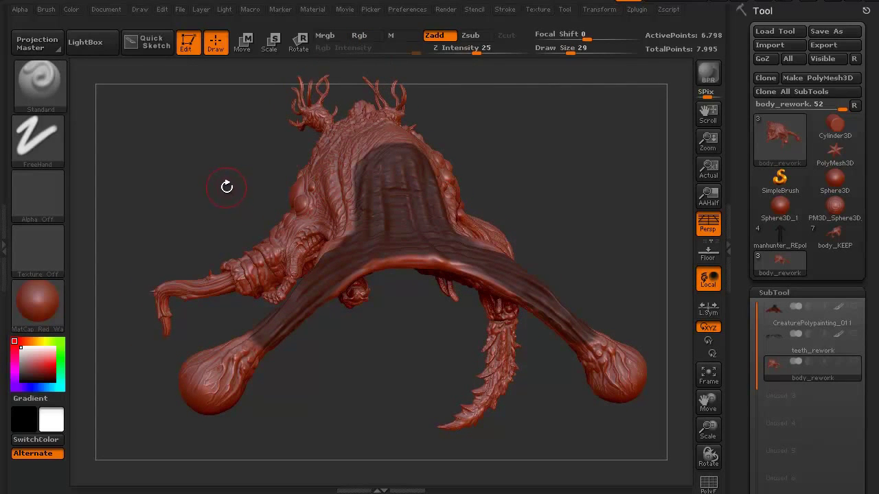
Invert the mask back and forth, leaving only the rear back and eye stalks unmasked.
{"action": "key", "text": "ctrl"}
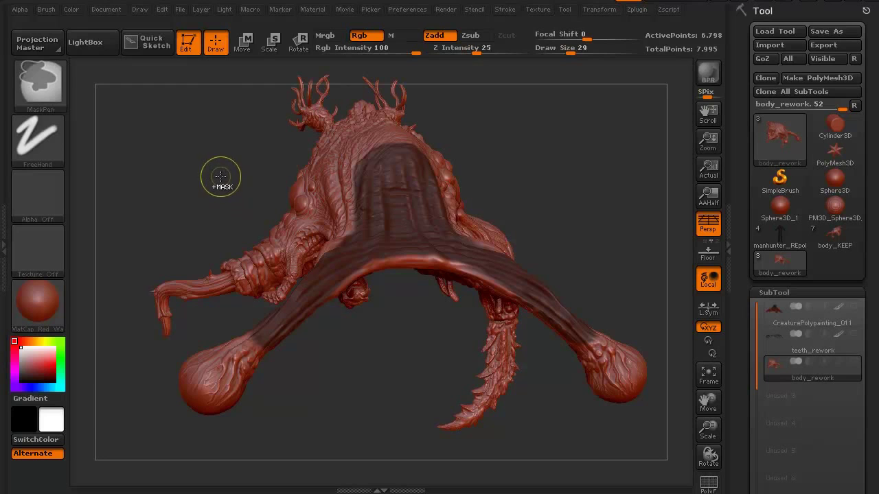
{"action": "left_click", "coordinate": [220, 175], "text": "ctrl"}
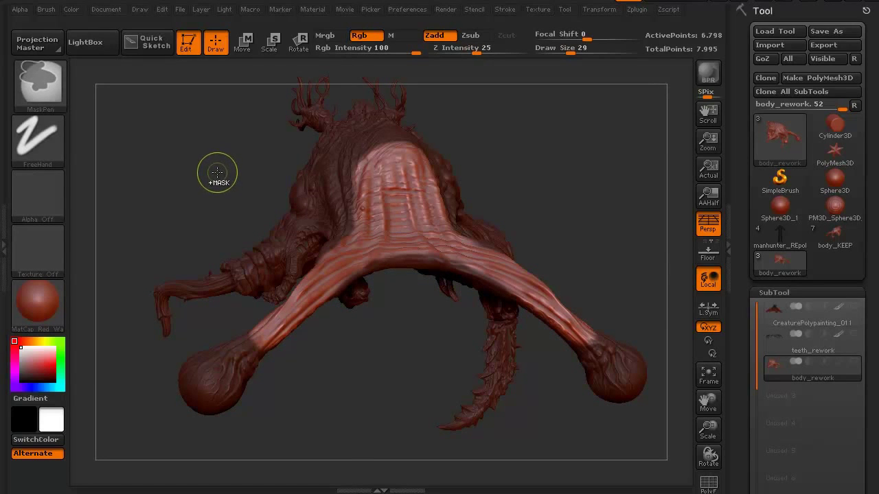
{"action": "left_click", "coordinate": [217, 172], "text": "ctrl"}
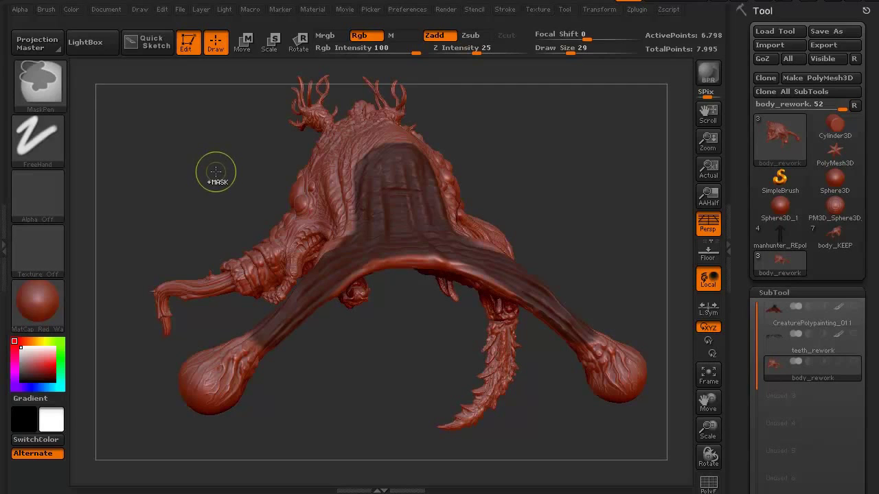
{"action": "left_click", "coordinate": [216, 171], "text": "ctrl"}
{"action": "left_click", "coordinate": [215, 172], "text": "ctrl"}
{"action": "left_click", "coordinate": [216, 172], "text": "ctrl"}
{"action": "left_click", "coordinate": [215, 172], "text": "ctrl"}
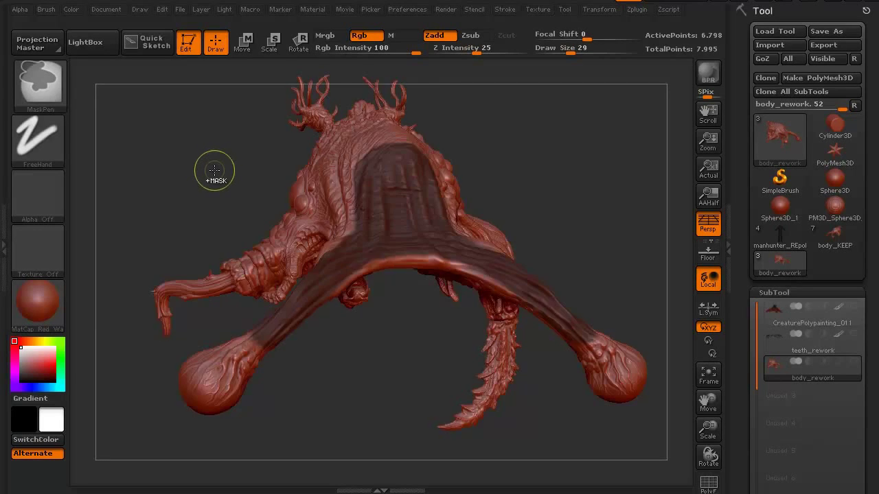
{"action": "left_click", "coordinate": [215, 172], "text": "ctrl"}
Try building up and smoothing a raised rim along the border of the unmasked back, and undo the strokes.
{"action": "left_click_drag", "start_coordinate": [214, 172], "coordinate": [220, 302]}
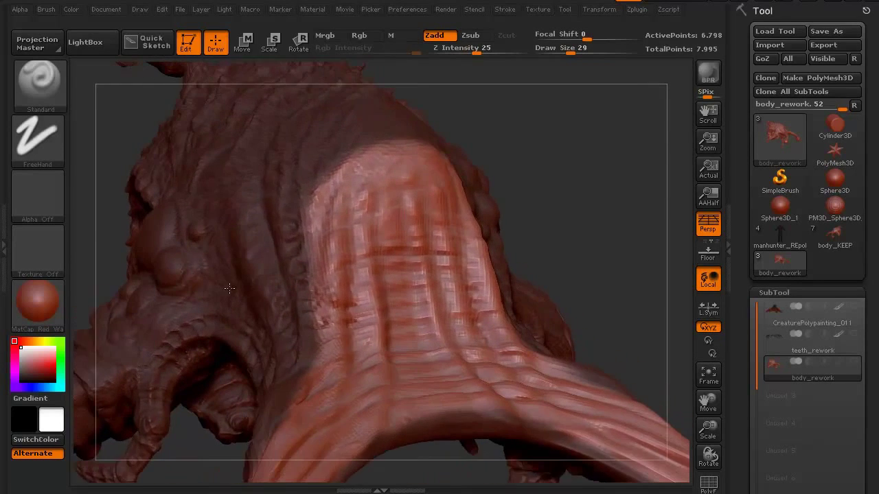
{"action": "mouse_move", "coordinate": [318, 184]}
{"action": "left_mouse_down"}
{"action": "mouse_move", "coordinate": [309, 227]}
{"action": "mouse_move", "coordinate": [320, 328]}
{"action": "left_mouse_up"}
{"action": "mouse_move", "coordinate": [320, 211]}
{"action": "left_mouse_down"}
{"action": "mouse_move", "coordinate": [337, 171]}
{"action": "mouse_move", "coordinate": [416, 144]}
{"action": "left_mouse_up"}
{"action": "mouse_move", "coordinate": [357, 155]}
{"action": "left_mouse_down", "text": "shift"}
{"action": "mouse_move", "coordinate": [309, 223]}
{"action": "mouse_move", "coordinate": [320, 350]}
{"action": "mouse_move", "coordinate": [312, 370]}
{"action": "mouse_move", "coordinate": [347, 161]}
{"action": "mouse_move", "coordinate": [371, 148]}
{"action": "left_mouse_up", "text": "shift"}
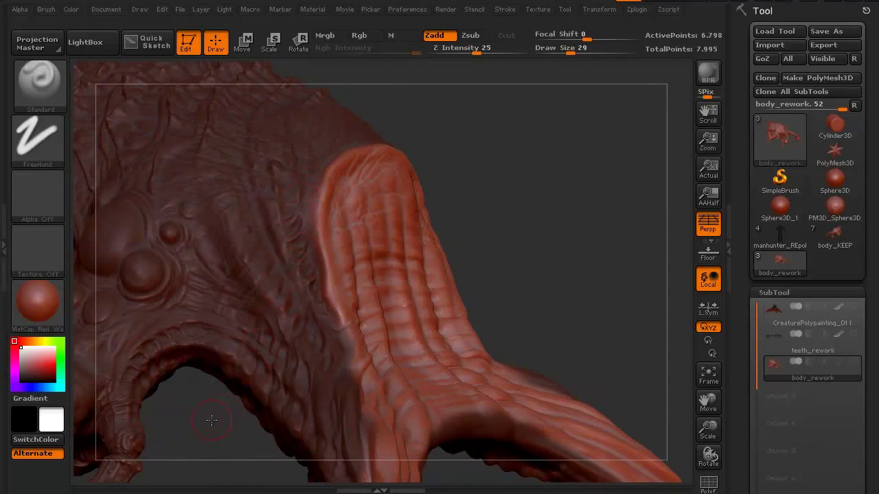
{"action": "left_click_drag", "start_coordinate": [211, 420], "coordinate": [233, 278]}
{"action": "key", "text": "ctrl"}
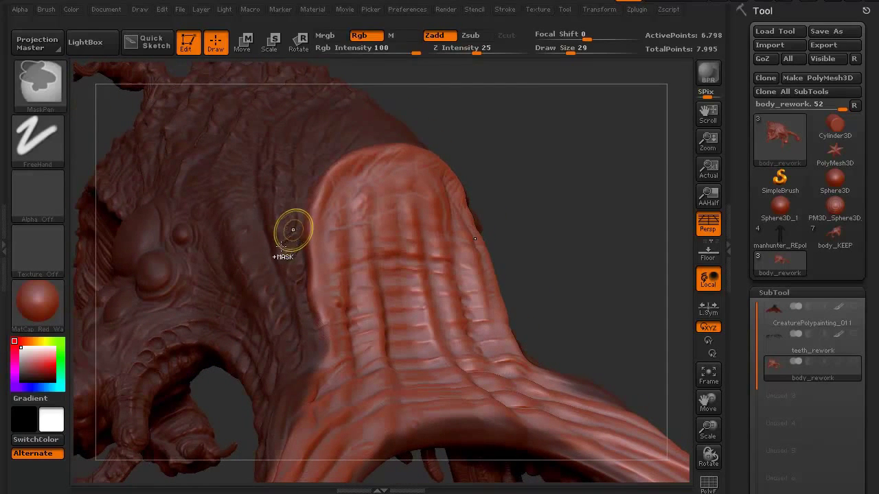
{"action": "key", "text": "ctrl+z"}
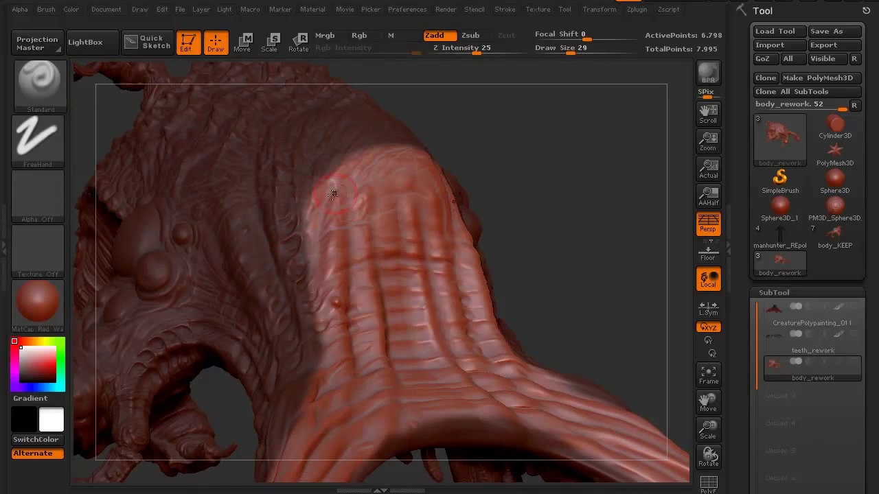
Try another Standard brush stroke along the unmasked back's border and smooth the grooved surface beside it.
{"action": "key", "text": "ctrl"}
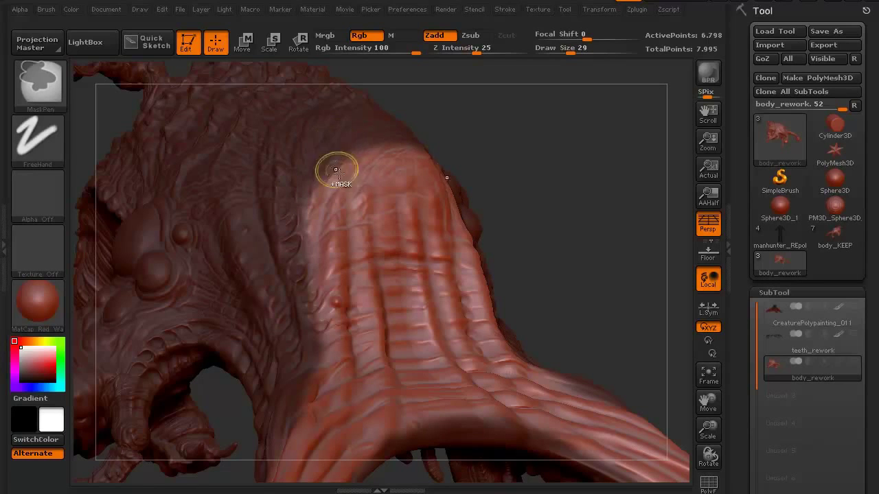
{"action": "key", "text": "ctrl"}
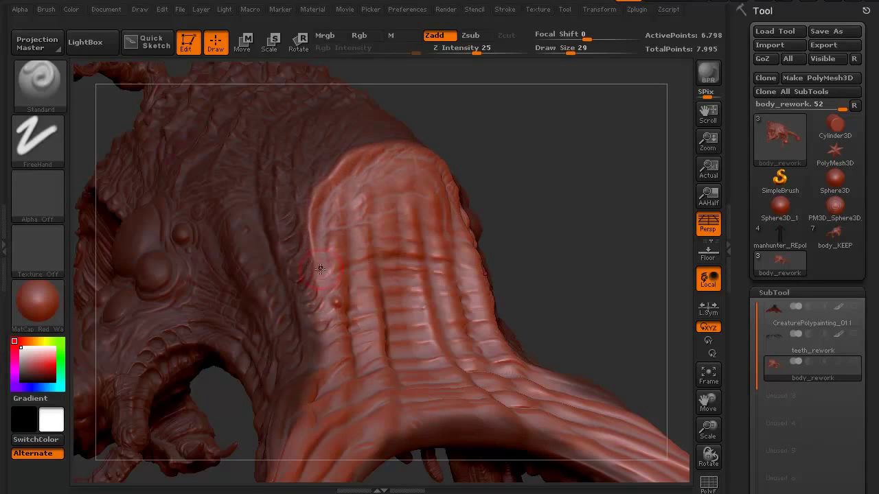
{"action": "left_click_drag", "start_coordinate": [327, 245], "coordinate": [422, 272], "text": "shift"}
{"action": "left_click_drag", "start_coordinate": [527, 227], "coordinate": [492, 189]}
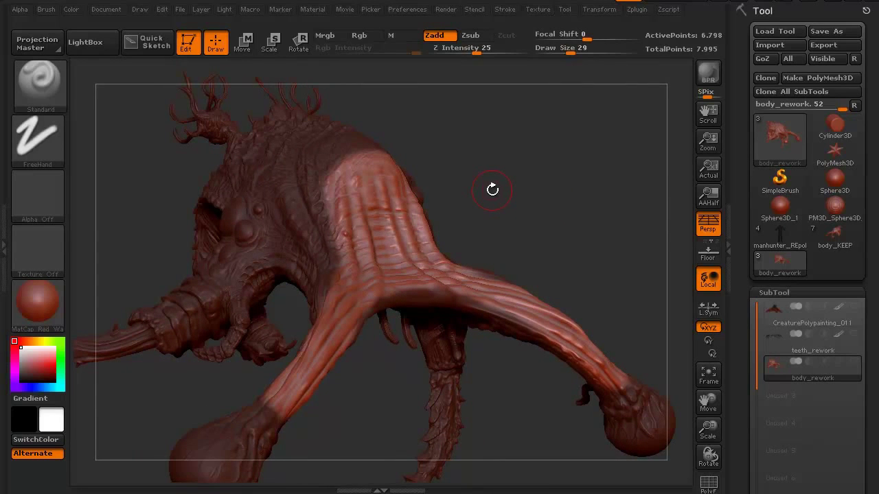
Step the body down to a lower subdivision level and blur the mask's edge there.
{"action": "key", "text": "shift"}
{"action": "key", "text": "shift+d"}
{"action": "mouse_move", "coordinate": [501, 199]}
{"action": "left_mouse_down"}
{"action": "mouse_move", "coordinate": [511, 214]}
{"action": "mouse_move", "coordinate": [514, 202]}
{"action": "mouse_move", "coordinate": [526, 204]}
{"action": "mouse_move", "coordinate": [510, 219]}
{"action": "left_mouse_up"}
{"action": "key", "text": "shift+d"}
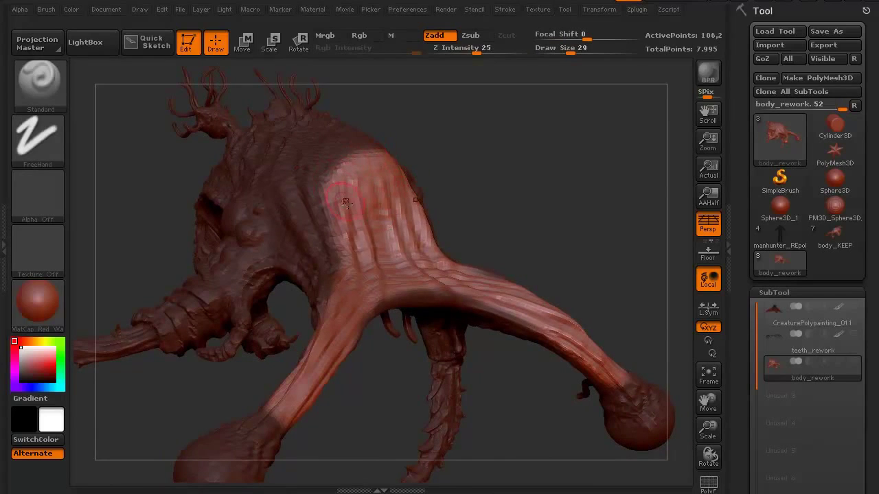
{"action": "key", "text": "ctrl"}
{"action": "left_click", "coordinate": [336, 168], "text": "ctrl"}
{"action": "left_click_drag", "start_coordinate": [156, 206], "coordinate": [144, 227]}
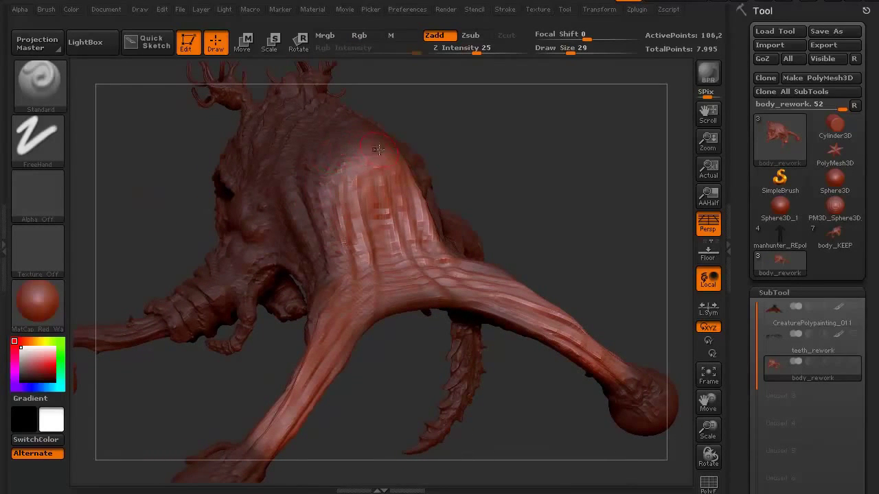
Return the body to its highest subdivision level and adjust the mask's edge softness around the rear back.
{"action": "key", "text": "ctrl"}
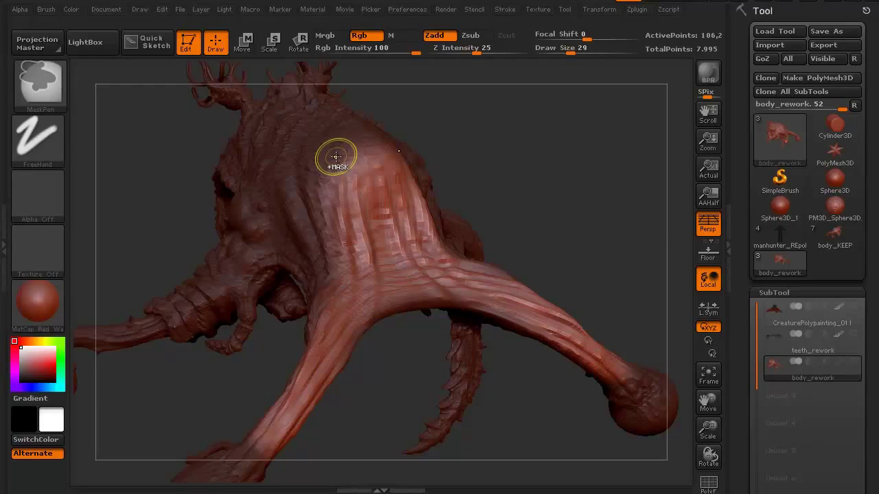
{"action": "left_click_drag", "start_coordinate": [157, 190], "coordinate": [212, 192]}
{"action": "key", "text": "ctrl+d"}
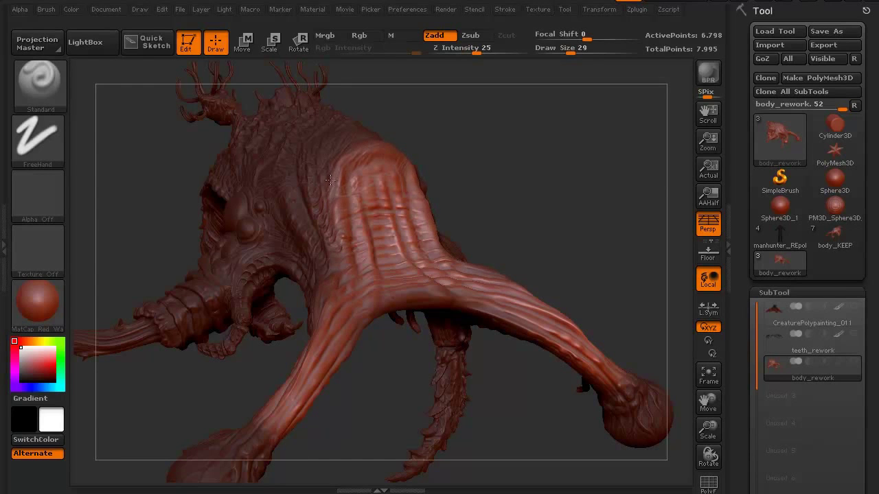
{"action": "left_click_drag", "start_coordinate": [150, 165], "coordinate": [329, 182]}
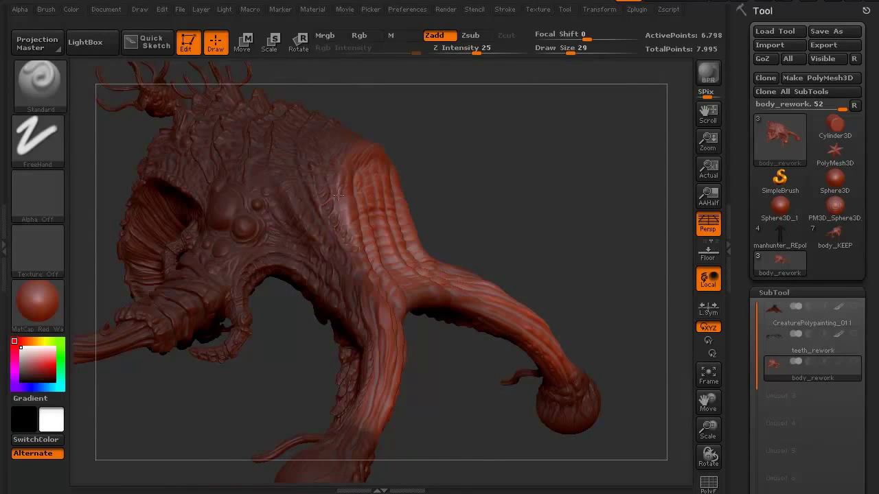
{"action": "left_click_drag", "start_coordinate": [292, 381], "coordinate": [189, 364]}
{"action": "key", "text": "ctrl"}
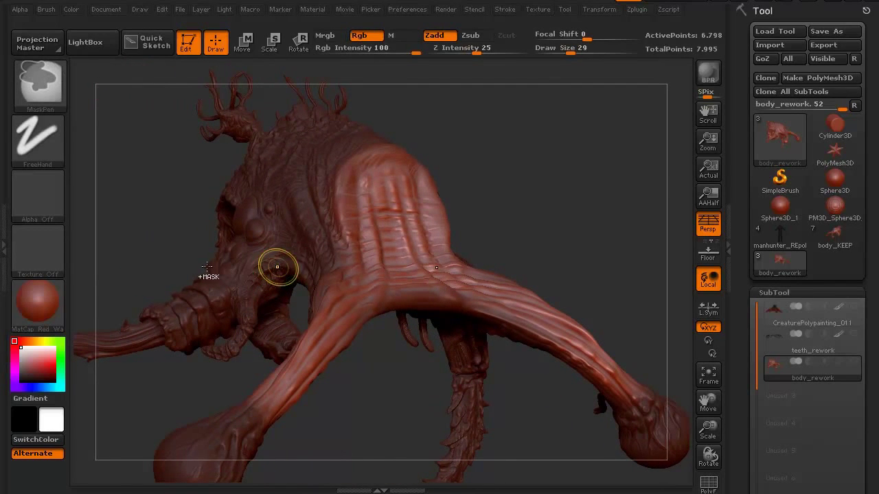
{"action": "mouse_move", "coordinate": [153, 225]}
{"action": "left_mouse_down"}
{"action": "mouse_move", "coordinate": [145, 239]}
{"action": "mouse_move", "coordinate": [137, 180]}
{"action": "mouse_move", "coordinate": [167, 192]}
{"action": "mouse_move", "coordinate": [176, 216]}
{"action": "mouse_move", "coordinate": [172, 193]}
{"action": "mouse_move", "coordinate": [180, 202]}
{"action": "mouse_move", "coordinate": [168, 210]}
{"action": "left_mouse_up"}
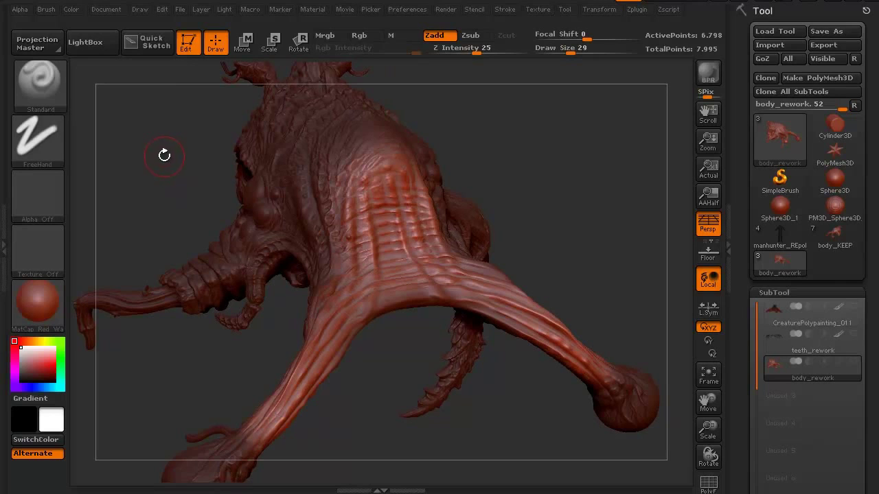
Clear the body's mask and paint a new mask over only the grooved patch of the rear back.
{"action": "key", "text": "ctrl"}
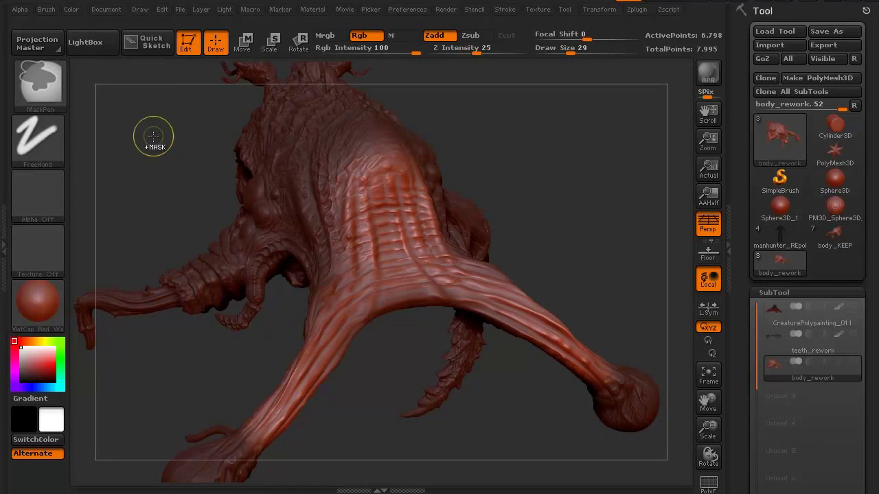
{"action": "mouse_move", "coordinate": [169, 156]}
{"action": "left_mouse_down", "text": "ctrl"}
{"action": "mouse_move", "coordinate": [160, 147]}
{"action": "mouse_move", "coordinate": [223, 181]}
{"action": "mouse_move", "coordinate": [149, 226]}
{"action": "mouse_move", "coordinate": [195, 150]}
{"action": "mouse_move", "coordinate": [176, 141]}
{"action": "left_mouse_up", "text": "ctrl"}
{"action": "mouse_move", "coordinate": [162, 190]}
{"action": "left_mouse_down"}
{"action": "mouse_move", "coordinate": [159, 167]}
{"action": "mouse_move", "coordinate": [161, 197]}
{"action": "mouse_move", "coordinate": [274, 199]}
{"action": "left_mouse_up"}
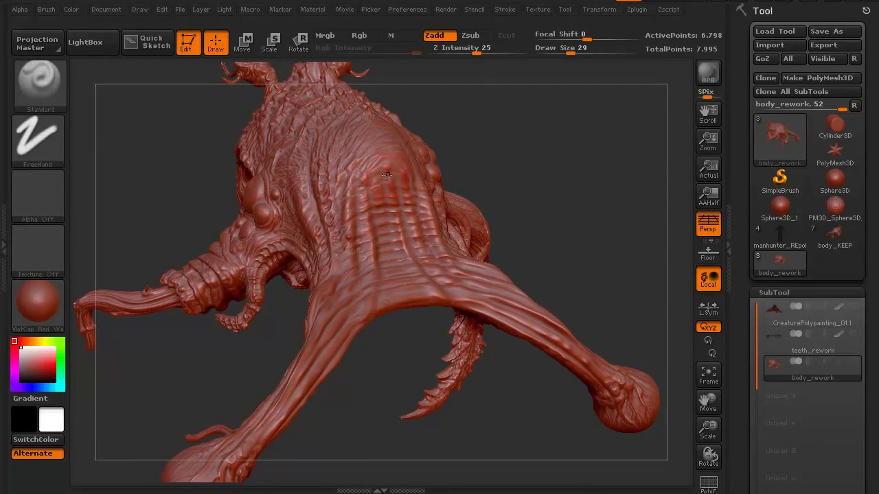
{"action": "key", "text": "ctrl"}
{"action": "mouse_move", "coordinate": [372, 185]}
{"action": "left_mouse_down", "text": "ctrl"}
{"action": "mouse_move", "coordinate": [412, 180]}
{"action": "mouse_move", "coordinate": [364, 219]}
{"action": "mouse_move", "coordinate": [408, 212]}
{"action": "mouse_move", "coordinate": [374, 165]}
{"action": "mouse_move", "coordinate": [420, 206]}
{"action": "mouse_move", "coordinate": [375, 220]}
{"action": "mouse_move", "coordinate": [368, 176]}
{"action": "mouse_move", "coordinate": [369, 248]}
{"action": "mouse_move", "coordinate": [390, 250]}
{"action": "left_mouse_up", "text": "ctrl"}
{"action": "mouse_move", "coordinate": [131, 165]}
{"action": "left_mouse_down"}
{"action": "mouse_move", "coordinate": [147, 157]}
{"action": "mouse_move", "coordinate": [207, 174]}
{"action": "left_mouse_up"}
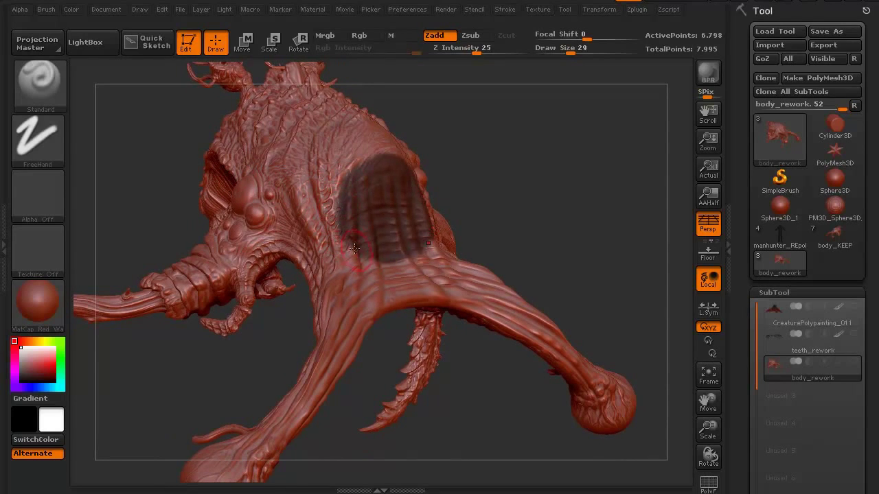
Sharpen the edge of the mask over the grooved patch on the body's rear back until it is crisp.
{"action": "left_click_drag", "start_coordinate": [157, 157], "coordinate": [164, 213], "text": "alt"}
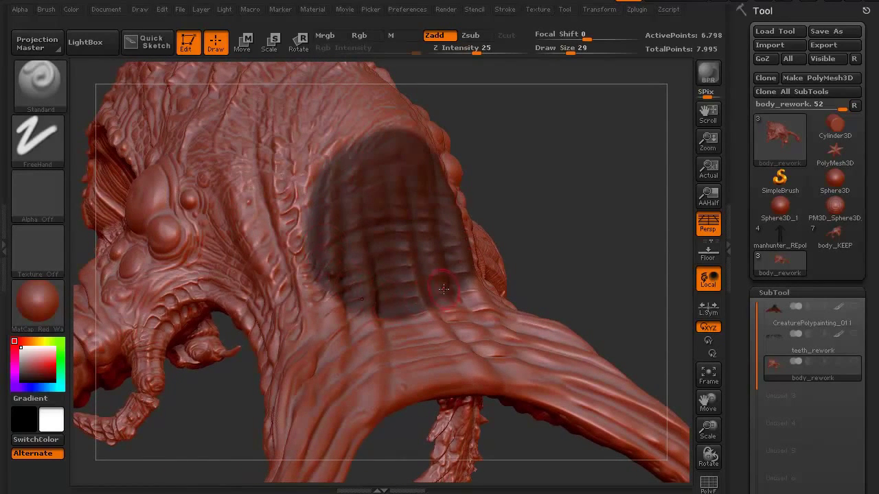
{"action": "left_click_drag", "start_coordinate": [872, 405], "coordinate": [871, 247]}
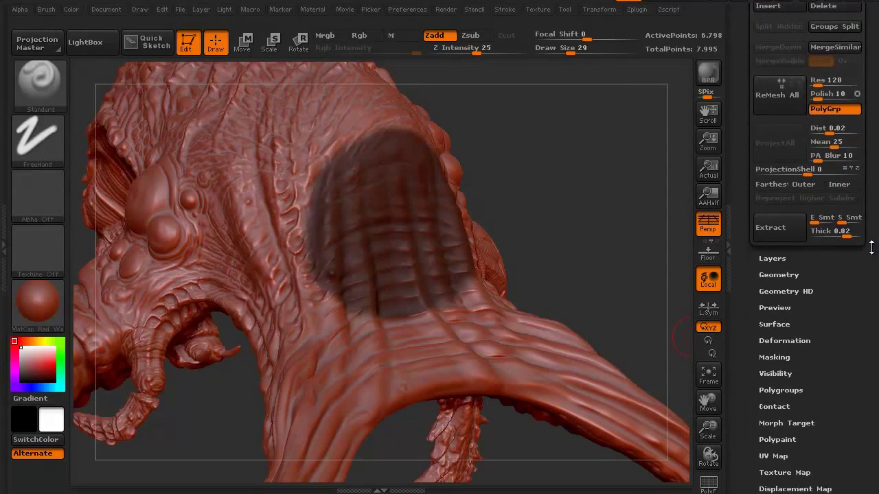
{"action": "left_click", "coordinate": [774, 356]}
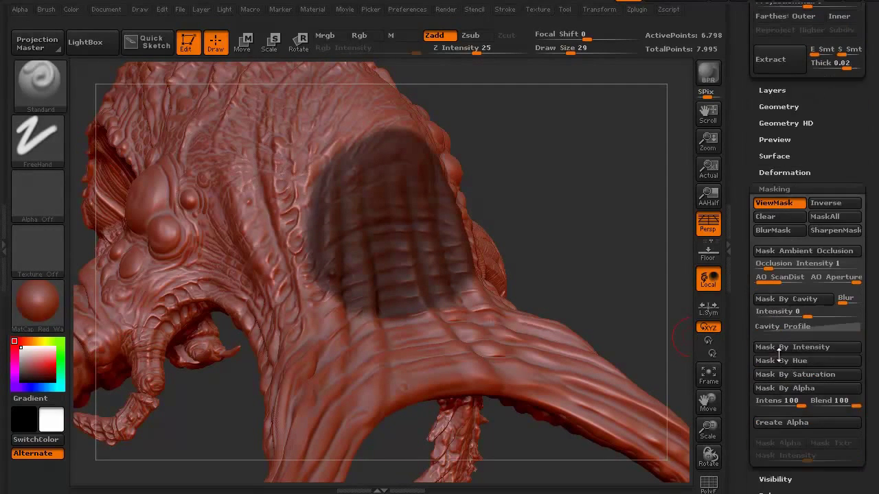
{"action": "left_click", "coordinate": [832, 230]}
{"action": "mouse_move", "coordinate": [595, 212]}
{"action": "left_mouse_down"}
{"action": "mouse_move", "coordinate": [594, 236]}
{"action": "mouse_move", "coordinate": [607, 220]}
{"action": "mouse_move", "coordinate": [567, 204]}
{"action": "mouse_move", "coordinate": [582, 259]}
{"action": "left_mouse_up"}
{"action": "left_click", "coordinate": [570, 222], "text": "ctrl"}
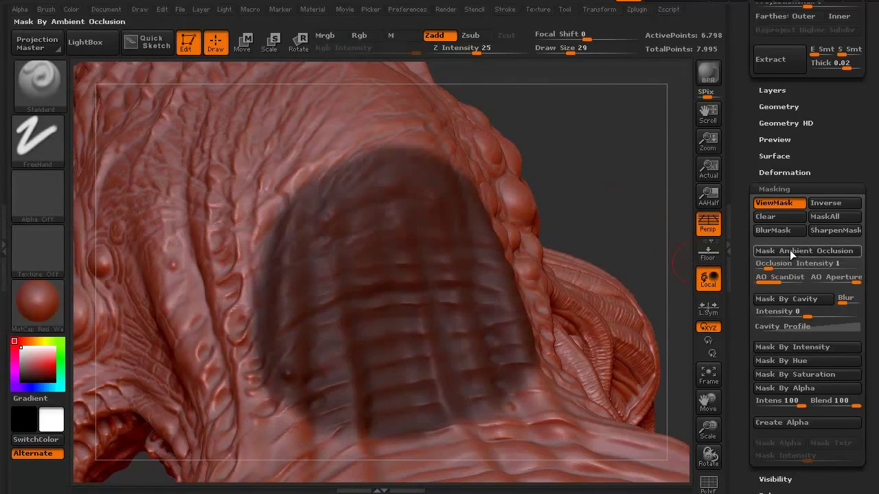
{"action": "left_click", "coordinate": [821, 231]}
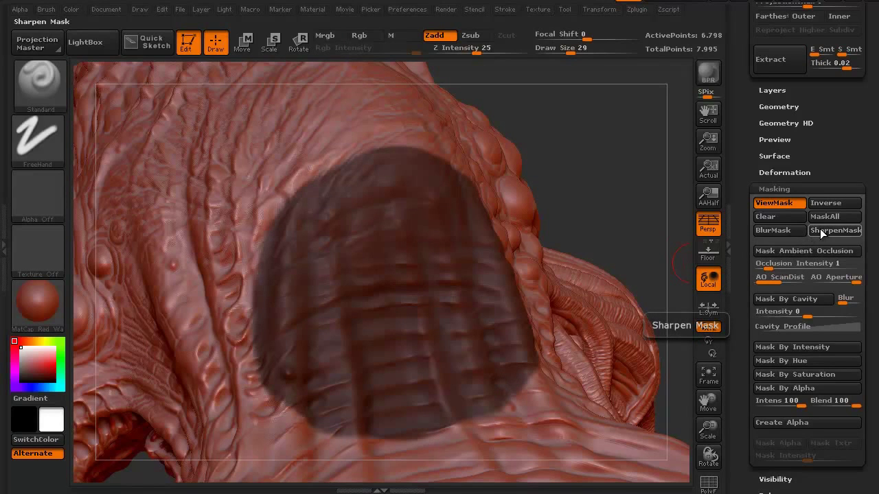
{"action": "left_click", "coordinate": [821, 230]}
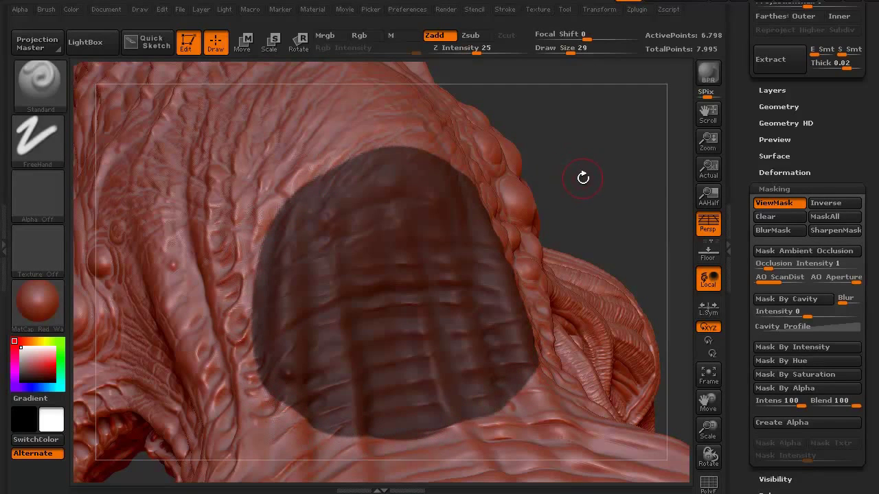
Blur the rear back mask once to soften its edge.
{"action": "mouse_move", "coordinate": [585, 178]}
{"action": "left_mouse_down"}
{"action": "mouse_move", "coordinate": [559, 141]}
{"action": "mouse_move", "coordinate": [591, 216]}
{"action": "left_mouse_up"}
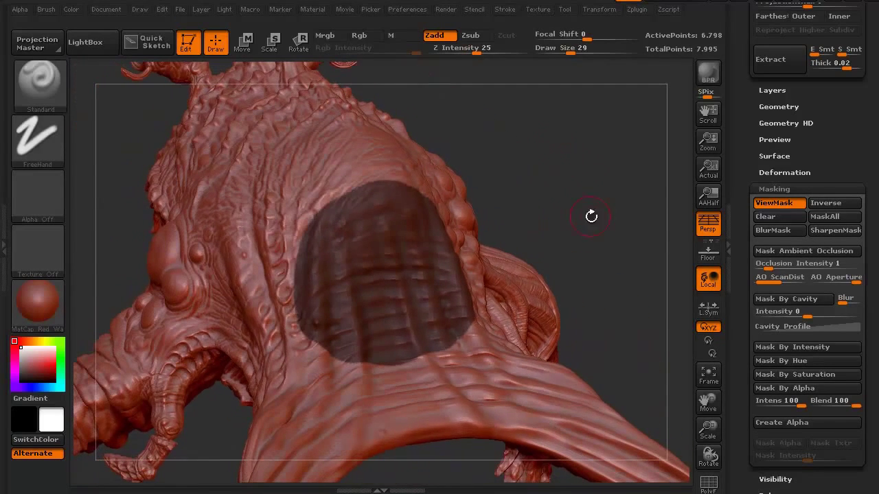
{"action": "left_click", "coordinate": [766, 230]}
{"action": "left_click_drag", "start_coordinate": [534, 185], "coordinate": [542, 183]}
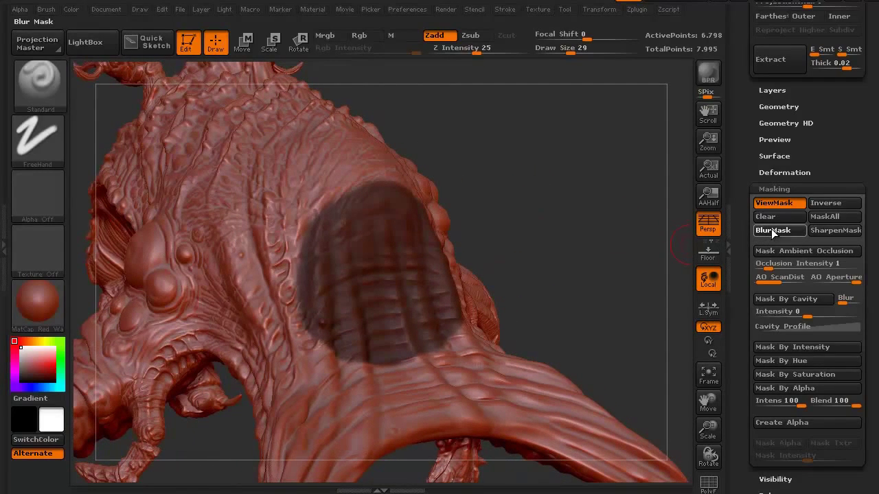
{"action": "mouse_move", "coordinate": [547, 225]}
{"action": "left_mouse_down"}
{"action": "mouse_move", "coordinate": [525, 202]}
{"action": "mouse_move", "coordinate": [508, 206]}
{"action": "left_mouse_up"}
{"action": "left_click_drag", "start_coordinate": [115, 204], "coordinate": [128, 234]}
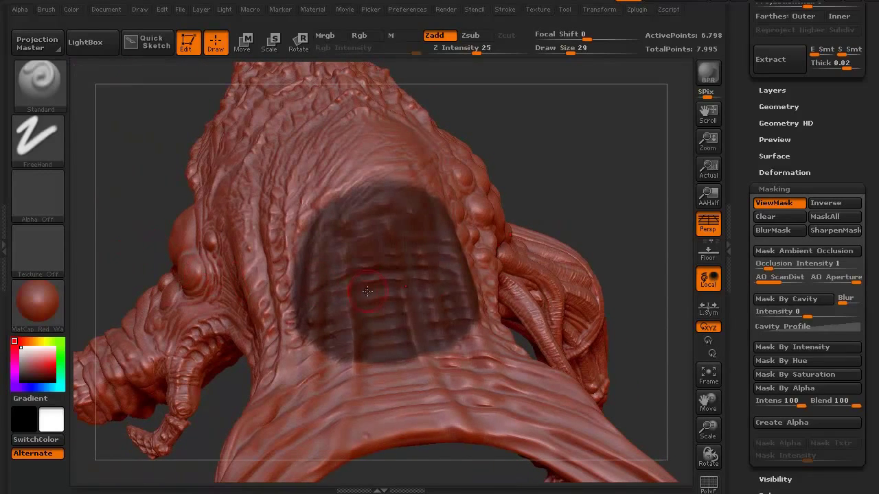
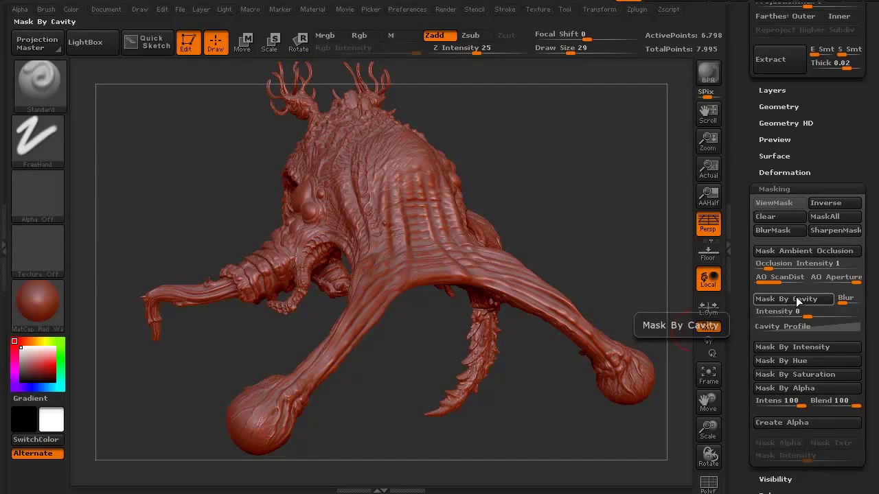
Set the cavity mask intensity to 50 and mask the whole body by cavity.
{"action": "left_click", "coordinate": [812, 314]}
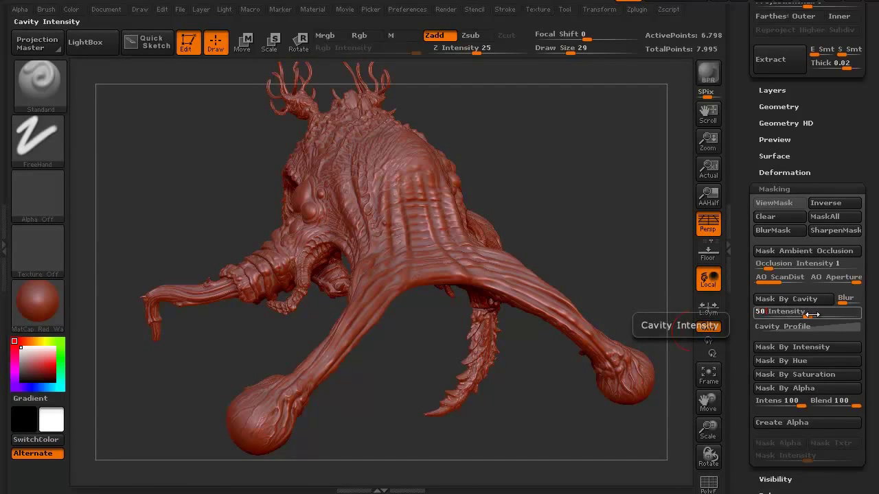
{"action": "key", "text": "Return"}
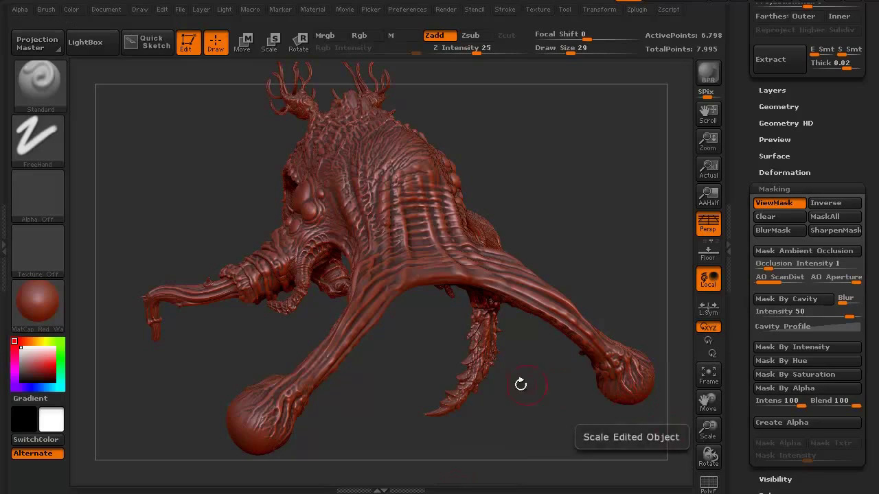
{"action": "mouse_move", "coordinate": [371, 408]}
{"action": "left_mouse_down"}
{"action": "mouse_move", "coordinate": [377, 400]}
{"action": "mouse_move", "coordinate": [369, 397]}
{"action": "left_mouse_up"}
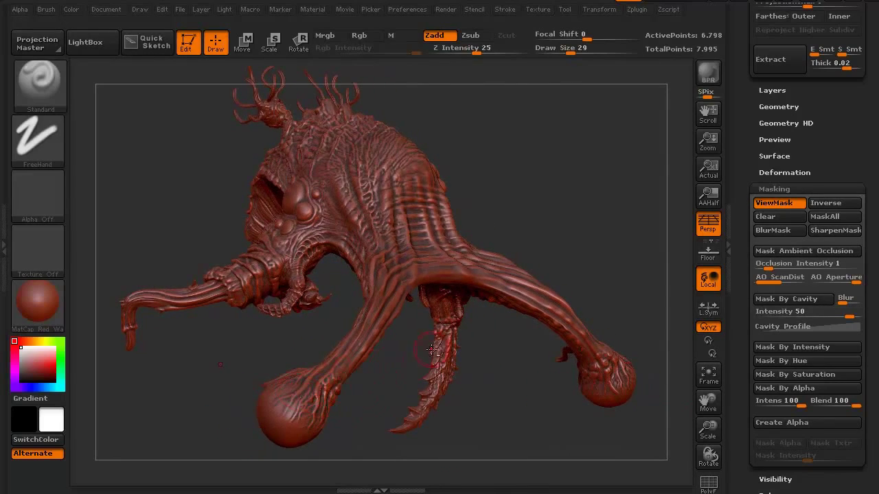
{"action": "left_click_drag", "start_coordinate": [509, 210], "coordinate": [585, 231], "text": "alt"}
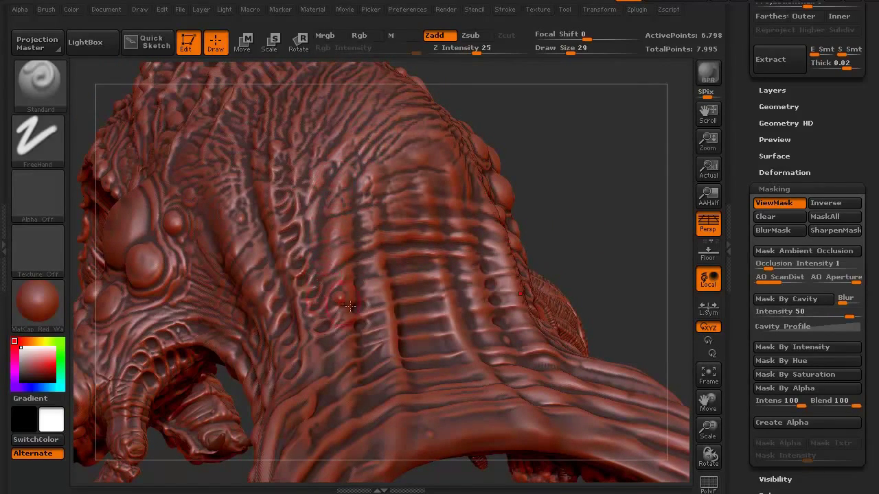
{"action": "mouse_move", "coordinate": [603, 254]}
{"action": "left_mouse_down"}
{"action": "mouse_move", "coordinate": [613, 248]}
{"action": "mouse_move", "coordinate": [552, 196]}
{"action": "mouse_move", "coordinate": [565, 230]}
{"action": "mouse_move", "coordinate": [558, 242]}
{"action": "mouse_move", "coordinate": [355, 236]}
{"action": "left_mouse_up"}
{"action": "mouse_move", "coordinate": [180, 201]}
{"action": "left_mouse_down"}
{"action": "mouse_move", "coordinate": [192, 233]}
{"action": "mouse_move", "coordinate": [342, 314]}
{"action": "left_mouse_up"}
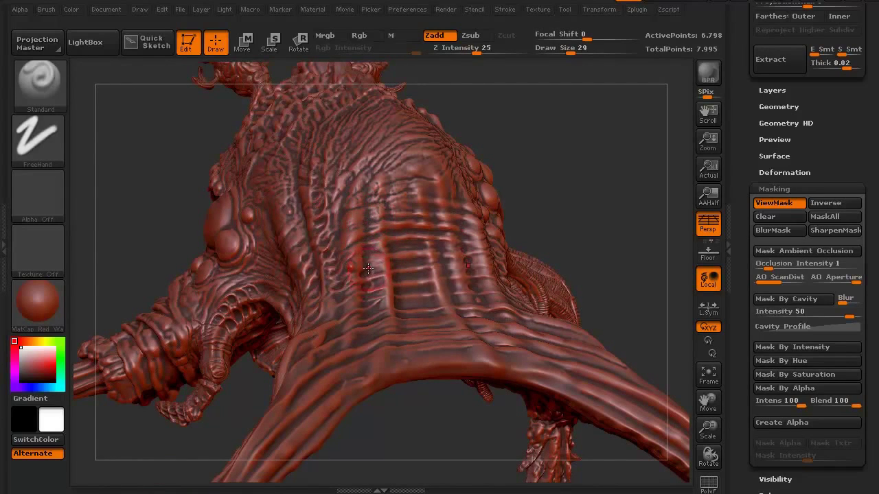
Blur the cavity mask on the body.
{"action": "key", "text": "ctrl"}
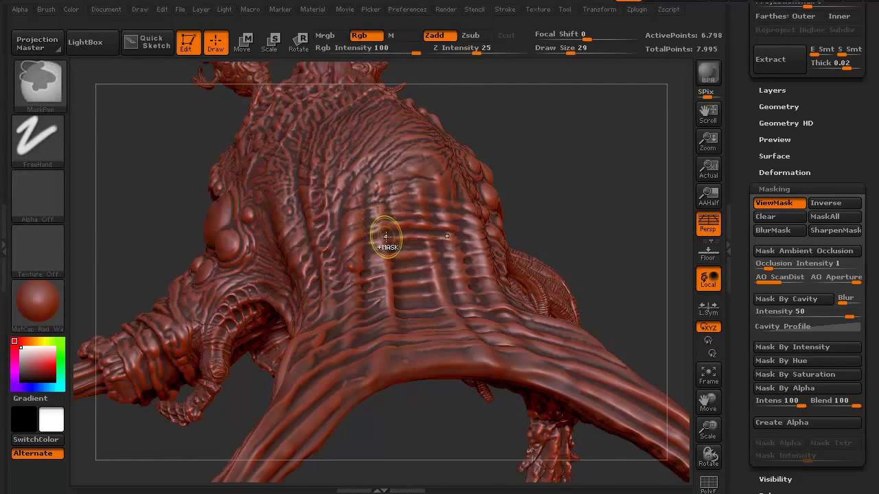
{"action": "left_click", "coordinate": [394, 234], "text": "ctrl"}
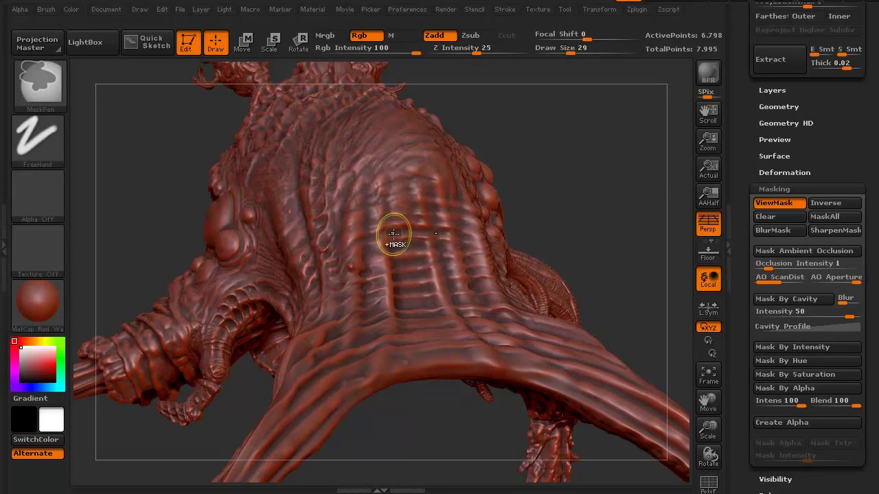
{"action": "mouse_move", "coordinate": [153, 219]}
{"action": "left_mouse_down"}
{"action": "mouse_move", "coordinate": [131, 238]}
{"action": "mouse_move", "coordinate": [150, 229]}
{"action": "mouse_move", "coordinate": [121, 218]}
{"action": "left_mouse_up"}
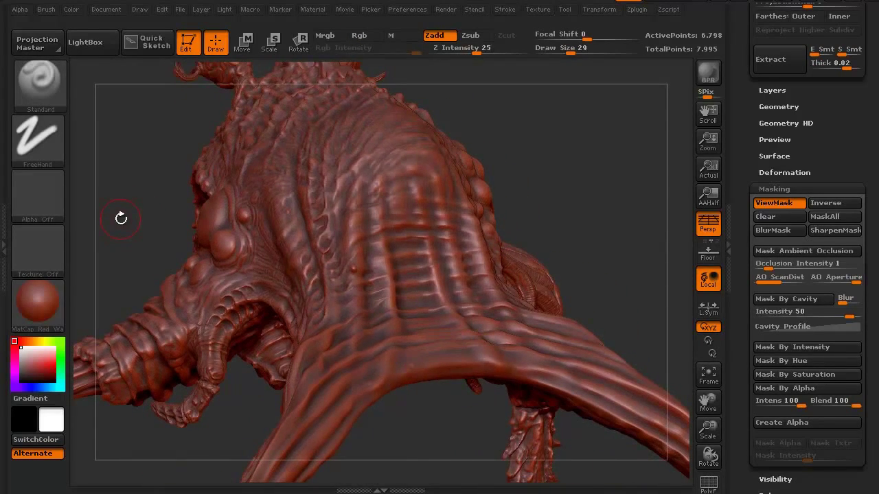
Try several Standard brush strokes across the ridges of the rear back with the cavity mask active.
{"action": "left_click_drag", "start_coordinate": [380, 179], "coordinate": [413, 159]}
{"action": "left_click_drag", "start_coordinate": [394, 162], "coordinate": [375, 200]}
{"action": "mouse_move", "coordinate": [352, 205]}
{"action": "left_mouse_down"}
{"action": "mouse_move", "coordinate": [379, 211]}
{"action": "mouse_move", "coordinate": [409, 238]}
{"action": "left_mouse_up"}
{"action": "left_click_drag", "start_coordinate": [375, 263], "coordinate": [410, 260]}
{"action": "left_click_drag", "start_coordinate": [372, 283], "coordinate": [405, 279]}
{"action": "left_click_drag", "start_coordinate": [370, 302], "coordinate": [398, 297]}
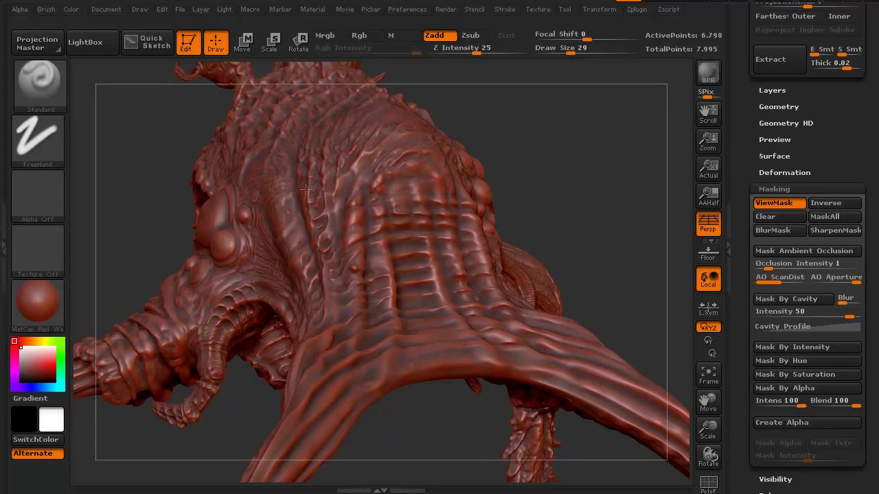
{"action": "left_click_drag", "start_coordinate": [171, 159], "coordinate": [234, 206]}
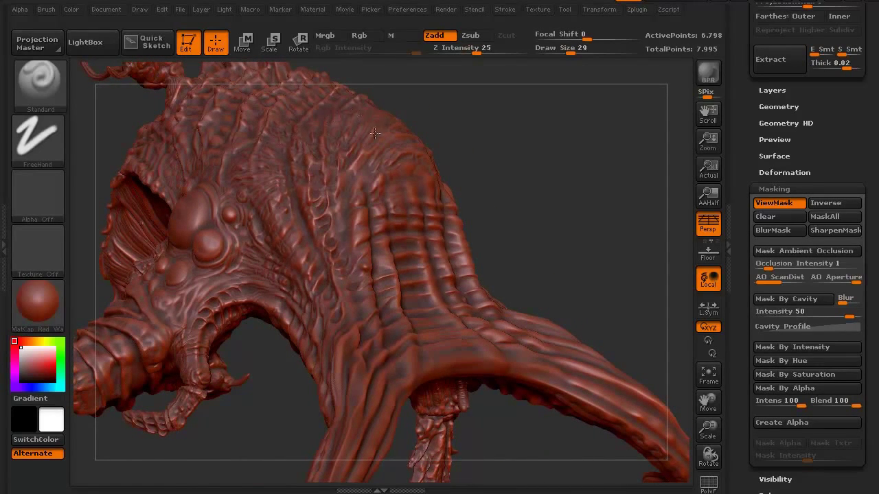
{"action": "right_click_drag", "start_coordinate": [395, 195], "coordinate": [190, 177]}
{"action": "key", "text": "ctrl"}
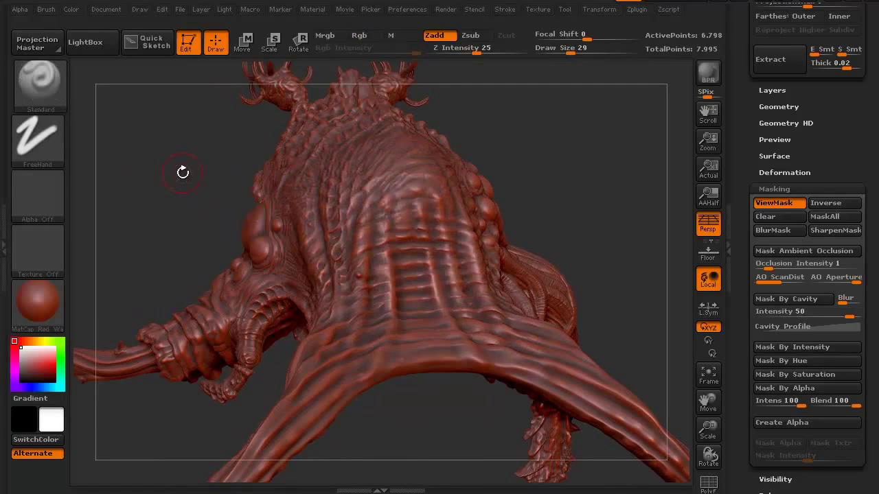
Invert the body's cavity mask so the recesses are open to sculpting.
{"action": "right_click_drag", "start_coordinate": [178, 175], "coordinate": [182, 196]}
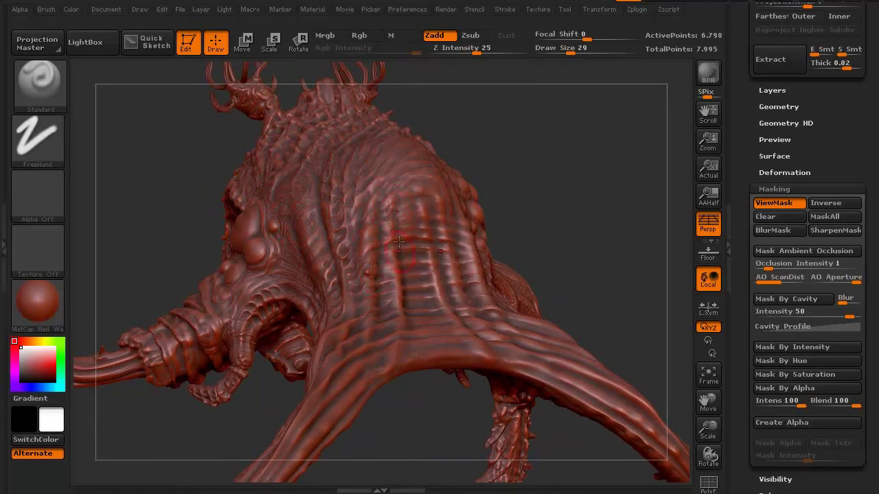
{"action": "left_click_drag", "start_coordinate": [182, 189], "coordinate": [182, 199]}
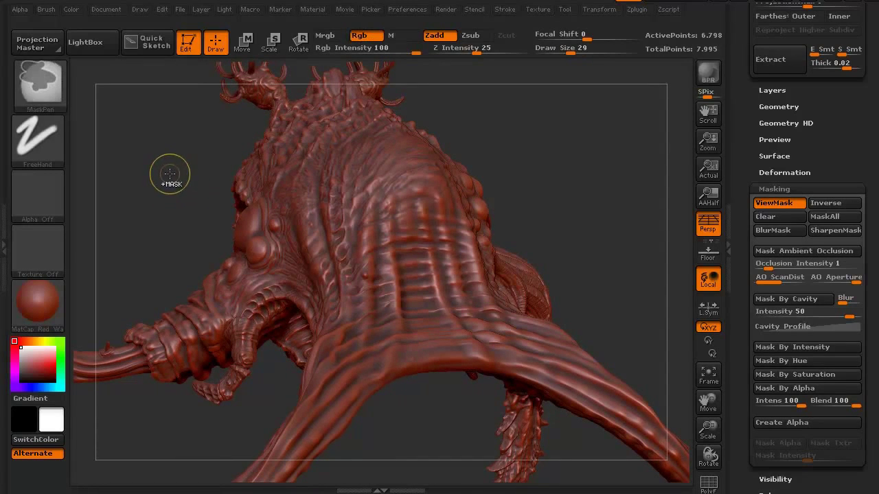
{"action": "left_click", "coordinate": [170, 177], "text": "ctrl"}
{"action": "left_click_drag", "start_coordinate": [169, 177], "coordinate": [175, 196]}
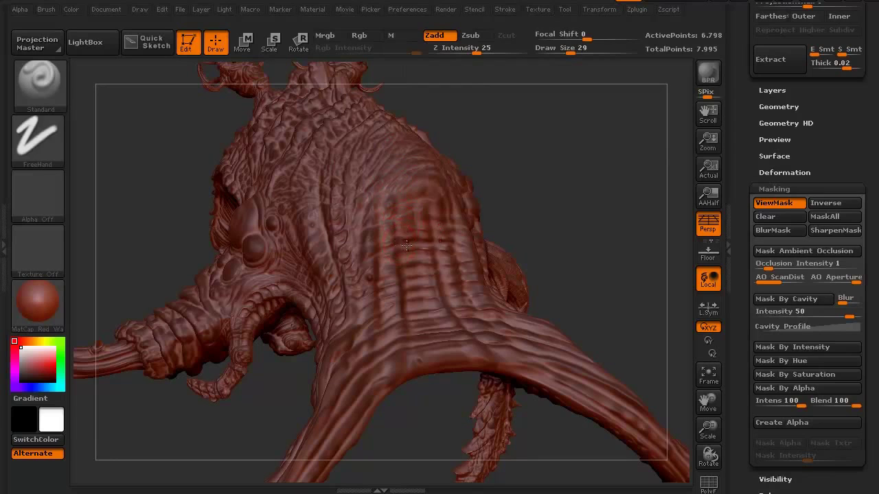
Try Standard brush strokes down the rear back through the inverted cavity mask and hide the mask display.
{"action": "mouse_move", "coordinate": [391, 244]}
{"action": "left_mouse_down"}
{"action": "mouse_move", "coordinate": [420, 207]}
{"action": "mouse_move", "coordinate": [399, 192]}
{"action": "mouse_move", "coordinate": [382, 195]}
{"action": "mouse_move", "coordinate": [374, 233]}
{"action": "mouse_move", "coordinate": [360, 221]}
{"action": "mouse_move", "coordinate": [387, 292]}
{"action": "mouse_move", "coordinate": [378, 338]}
{"action": "mouse_move", "coordinate": [358, 269]}
{"action": "mouse_move", "coordinate": [357, 186]}
{"action": "mouse_move", "coordinate": [347, 185]}
{"action": "mouse_move", "coordinate": [321, 237]}
{"action": "mouse_move", "coordinate": [359, 313]}
{"action": "mouse_move", "coordinate": [353, 344]}
{"action": "mouse_move", "coordinate": [412, 284]}
{"action": "mouse_move", "coordinate": [418, 302]}
{"action": "mouse_move", "coordinate": [368, 318]}
{"action": "left_mouse_up"}
{"action": "mouse_move", "coordinate": [171, 183]}
{"action": "left_mouse_down"}
{"action": "mouse_move", "coordinate": [126, 183]}
{"action": "mouse_move", "coordinate": [139, 204]}
{"action": "mouse_move", "coordinate": [157, 199]}
{"action": "mouse_move", "coordinate": [194, 214]}
{"action": "left_mouse_up"}
{"action": "key", "text": "ctrl+h"}
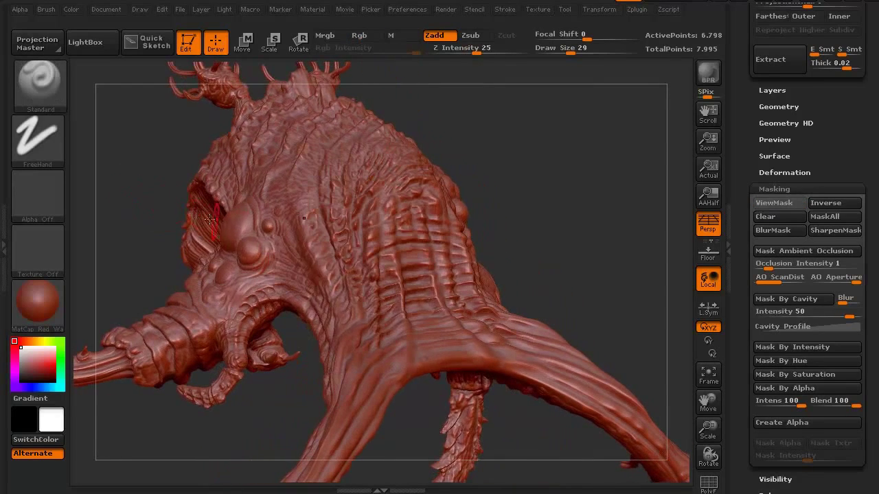
{"action": "mouse_move", "coordinate": [155, 177]}
{"action": "left_mouse_down"}
{"action": "mouse_move", "coordinate": [137, 161]}
{"action": "mouse_move", "coordinate": [137, 172]}
{"action": "mouse_move", "coordinate": [143, 141]}
{"action": "mouse_move", "coordinate": [172, 206]}
{"action": "left_mouse_up"}
Undo the last sculpted strokes on the rear back and clear the body's mask.
{"action": "key", "text": "ctrl"}
{"action": "left_click", "coordinate": [177, 228], "text": "ctrl"}
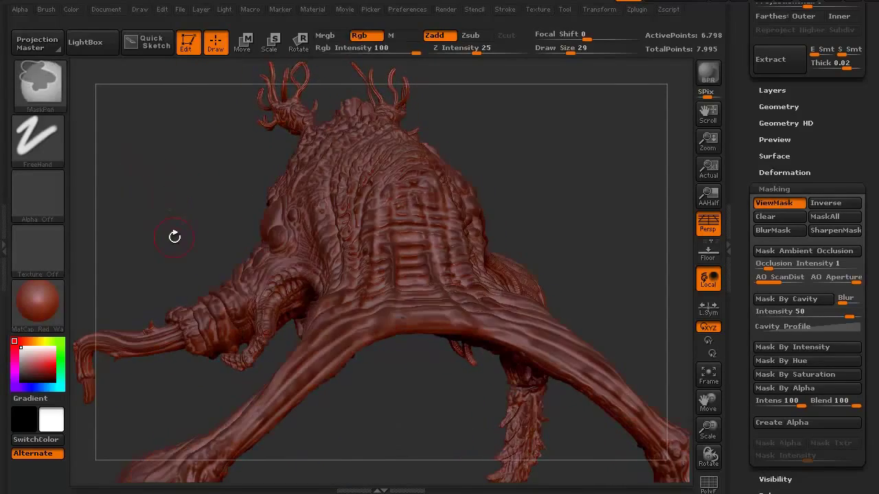
{"action": "key", "text": "ctrl+z"}
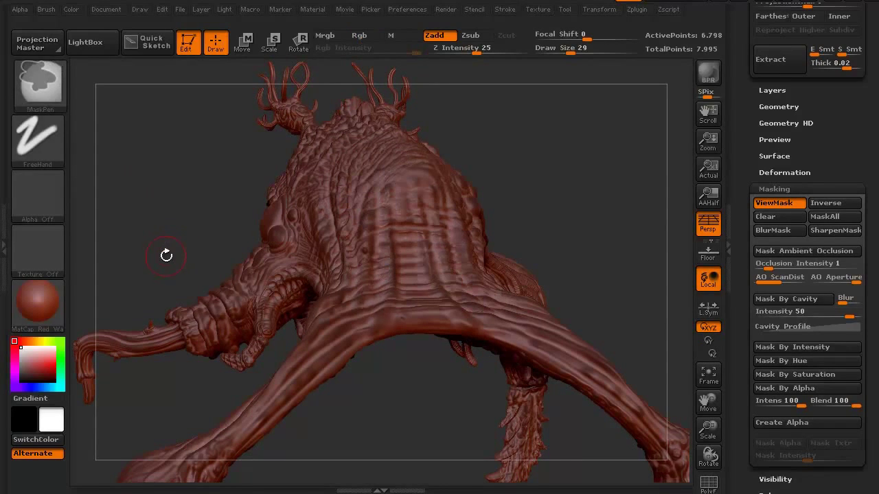
{"action": "mouse_move", "coordinate": [149, 250]}
{"action": "left_mouse_down"}
{"action": "mouse_move", "coordinate": [158, 248]}
{"action": "mouse_move", "coordinate": [114, 204]}
{"action": "left_mouse_up"}
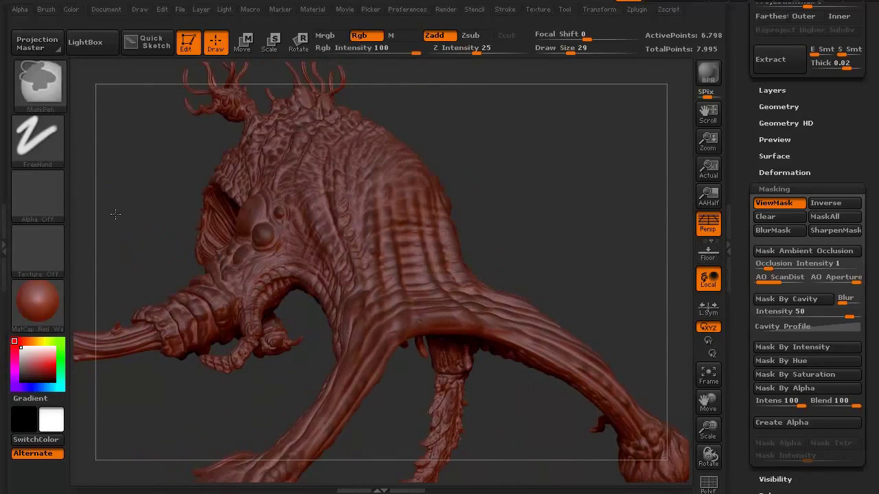
{"action": "left_click_drag", "start_coordinate": [566, 219], "coordinate": [622, 248]}
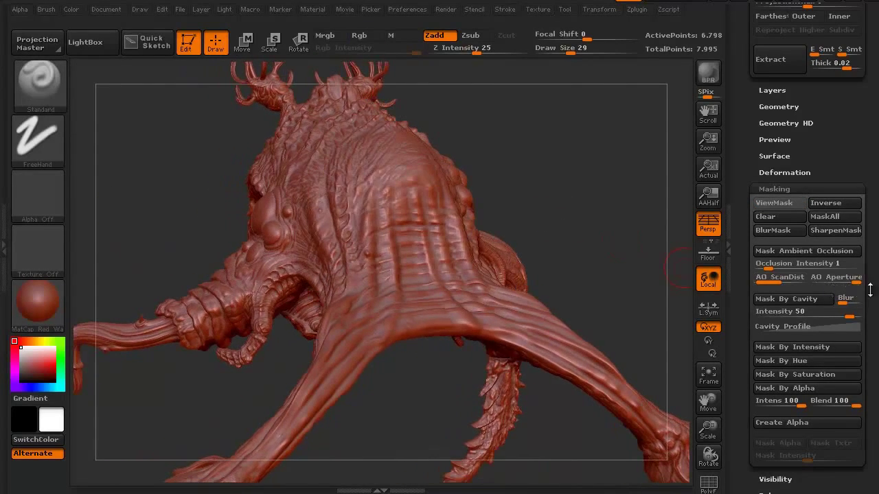
Turn on the polypaint display of the body_rework subtool.
{"action": "left_click_drag", "start_coordinate": [872, 249], "coordinate": [874, 417]}
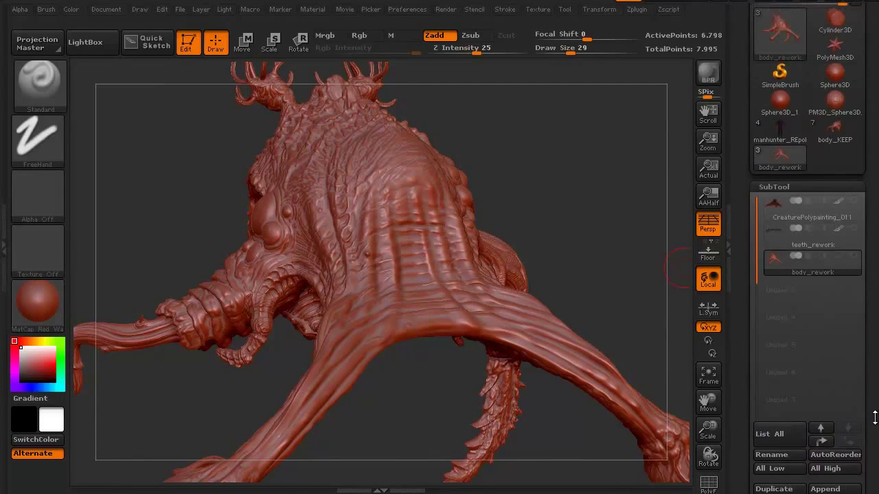
{"action": "left_click", "coordinate": [838, 256]}
{"action": "left_click_drag", "start_coordinate": [126, 231], "coordinate": [169, 264]}
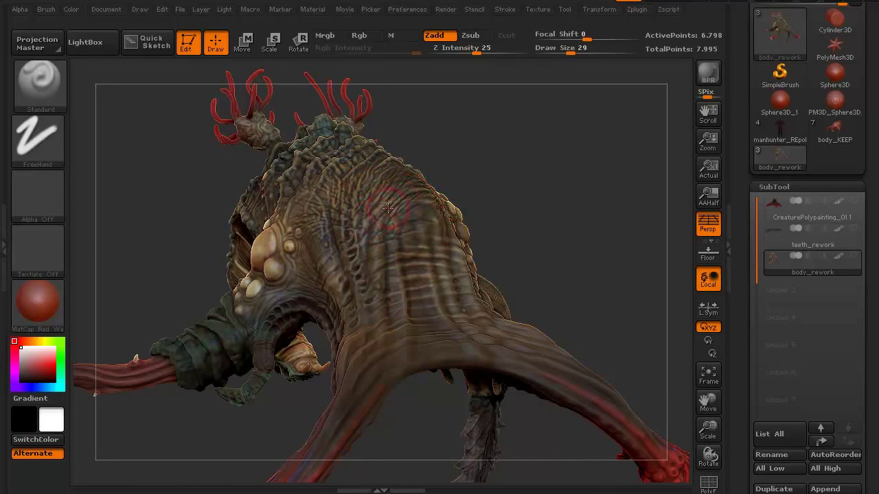
{"action": "left_click_drag", "start_coordinate": [203, 215], "coordinate": [179, 205]}
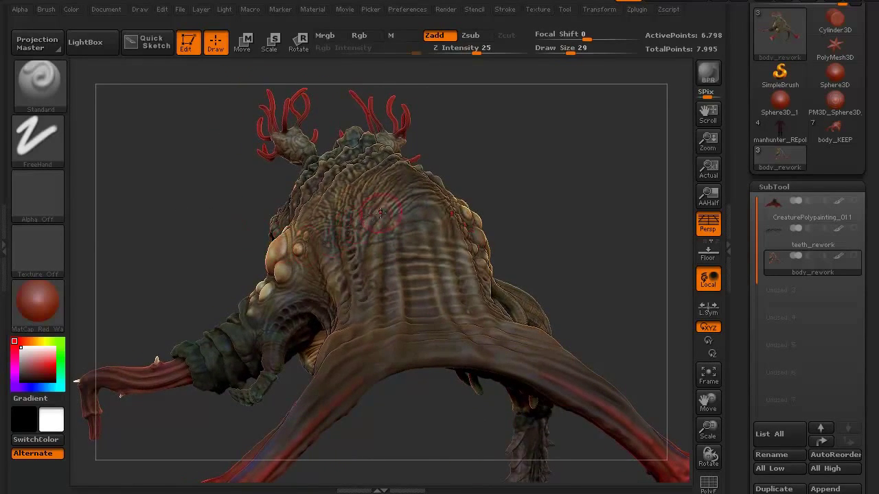
{"action": "left_click_drag", "start_coordinate": [271, 217], "coordinate": [247, 262]}
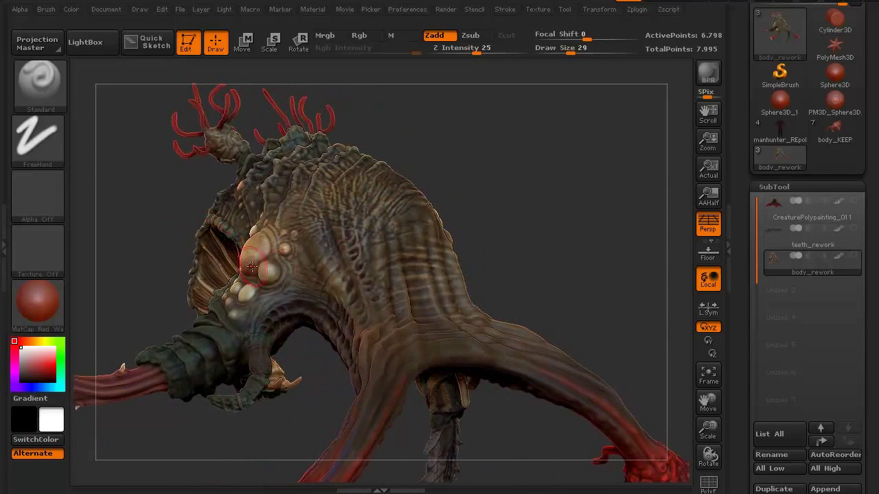
{"action": "left_click_drag", "start_coordinate": [144, 245], "coordinate": [96, 240]}
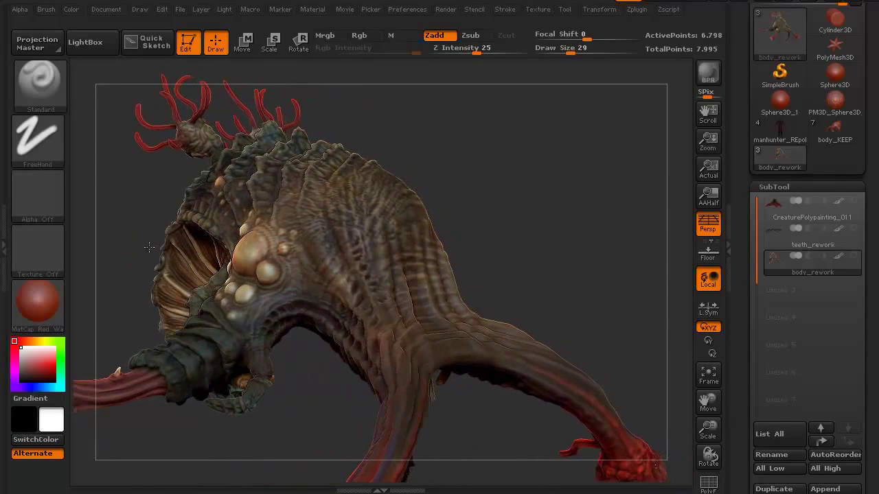
{"action": "mouse_move", "coordinate": [556, 255]}
{"action": "left_mouse_down"}
{"action": "mouse_move", "coordinate": [577, 252]}
{"action": "mouse_move", "coordinate": [436, 194]}
{"action": "left_mouse_up"}
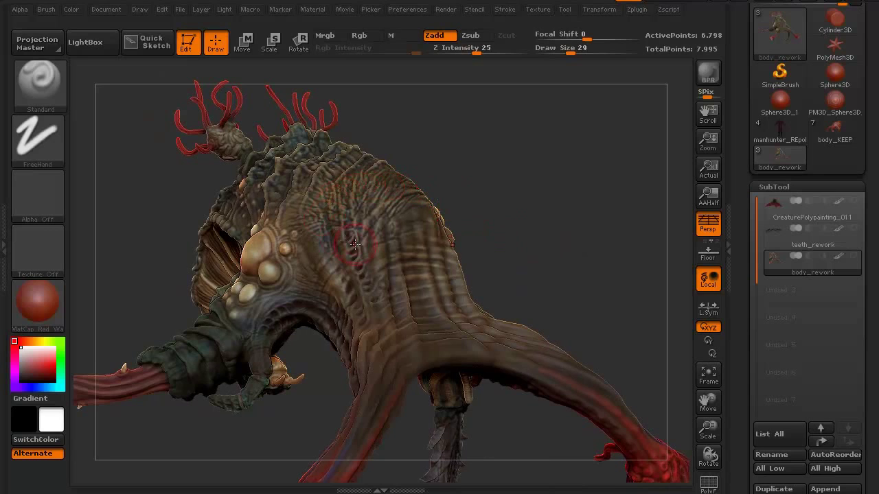
Choose bright green as the paint colour and set the Standard brush to Rgb only, with Zadd off.
{"action": "left_click_drag", "start_coordinate": [869, 400], "coordinate": [866, 237]}
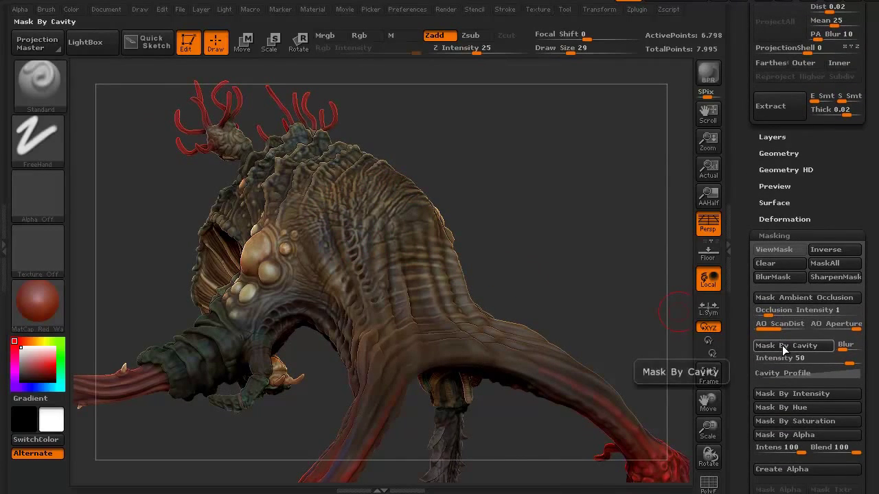
{"action": "left_click_drag", "start_coordinate": [191, 244], "coordinate": [137, 238]}
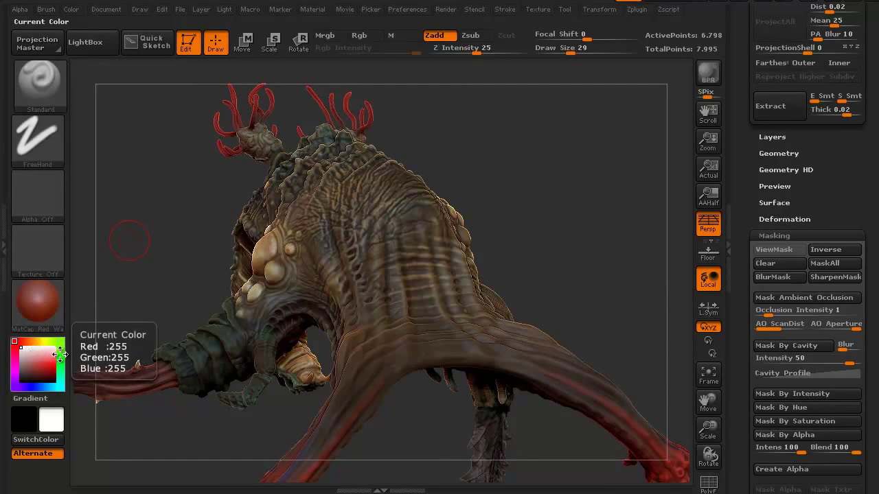
{"action": "left_click", "coordinate": [60, 359]}
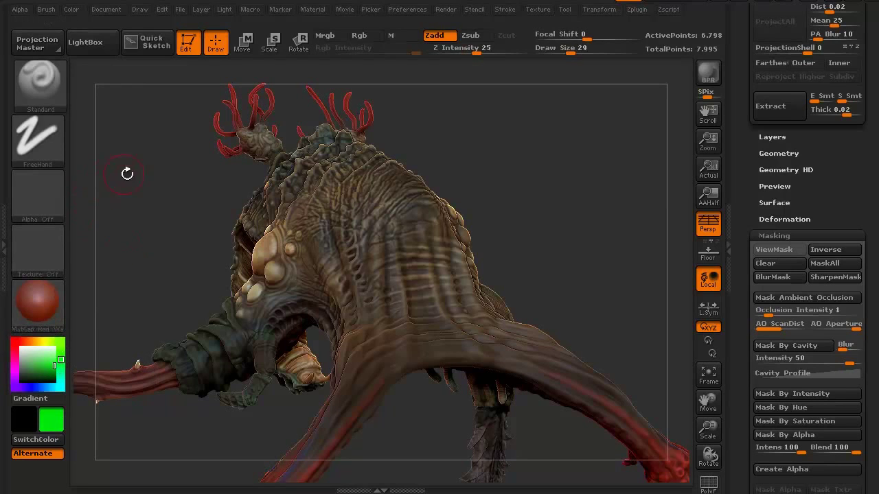
{"action": "left_click", "coordinate": [359, 40]}
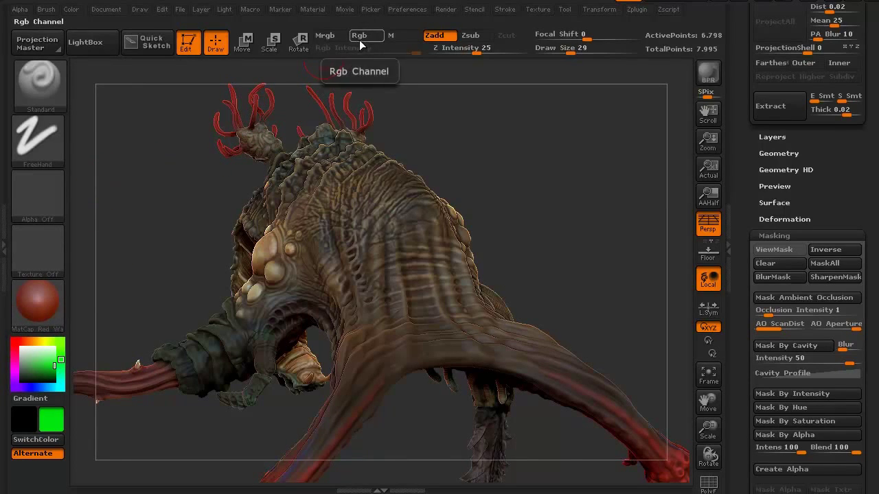
{"action": "left_click", "coordinate": [434, 35]}
Paint the creature's rear back solid green and mask the body by cavity.
{"action": "mouse_move", "coordinate": [388, 267]}
{"action": "left_mouse_down"}
{"action": "mouse_move", "coordinate": [392, 213]}
{"action": "mouse_move", "coordinate": [412, 292]}
{"action": "mouse_move", "coordinate": [379, 319]}
{"action": "mouse_move", "coordinate": [347, 237]}
{"action": "mouse_move", "coordinate": [432, 196]}
{"action": "mouse_move", "coordinate": [363, 180]}
{"action": "mouse_move", "coordinate": [376, 178]}
{"action": "mouse_move", "coordinate": [357, 166]}
{"action": "mouse_move", "coordinate": [336, 220]}
{"action": "mouse_move", "coordinate": [340, 315]}
{"action": "mouse_move", "coordinate": [360, 172]}
{"action": "left_mouse_up"}
{"action": "left_click_drag", "start_coordinate": [165, 176], "coordinate": [196, 216]}
{"action": "mouse_move", "coordinate": [317, 187]}
{"action": "left_mouse_down"}
{"action": "mouse_move", "coordinate": [358, 127]}
{"action": "mouse_move", "coordinate": [337, 156]}
{"action": "mouse_move", "coordinate": [309, 267]}
{"action": "mouse_move", "coordinate": [480, 291]}
{"action": "mouse_move", "coordinate": [439, 312]}
{"action": "mouse_move", "coordinate": [367, 324]}
{"action": "mouse_move", "coordinate": [336, 306]}
{"action": "mouse_move", "coordinate": [332, 135]}
{"action": "left_mouse_up"}
{"action": "mouse_move", "coordinate": [283, 406]}
{"action": "left_mouse_down"}
{"action": "mouse_move", "coordinate": [290, 357]}
{"action": "mouse_move", "coordinate": [196, 309]}
{"action": "mouse_move", "coordinate": [168, 211]}
{"action": "left_mouse_up"}
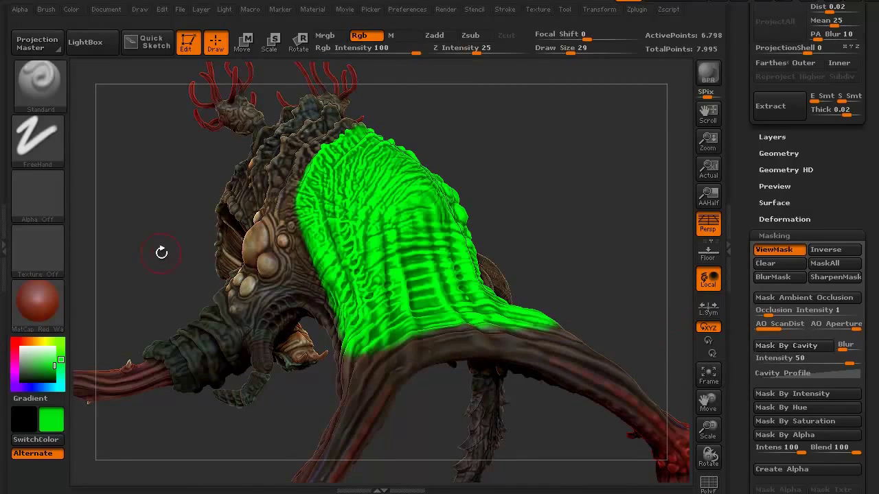
{"action": "left_click_drag", "start_coordinate": [143, 261], "coordinate": [142, 280]}
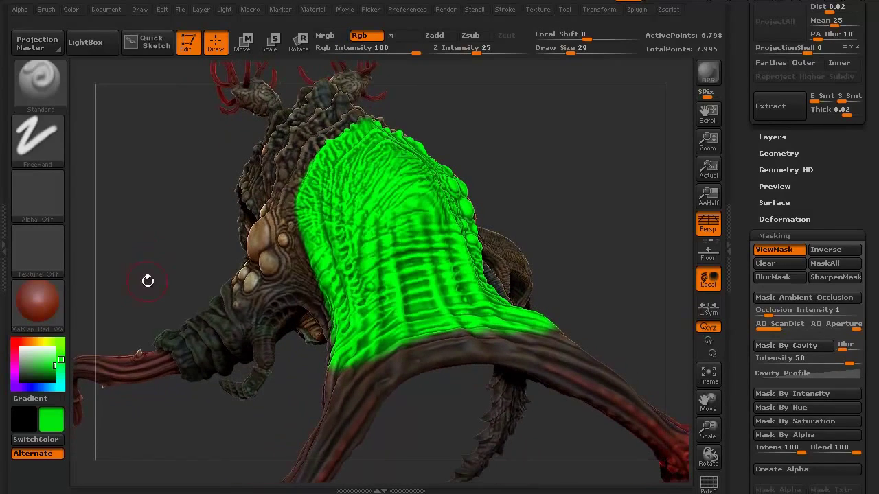
Blur the body's cavity mask to soften its transitions.
{"action": "key", "text": "ctrl"}
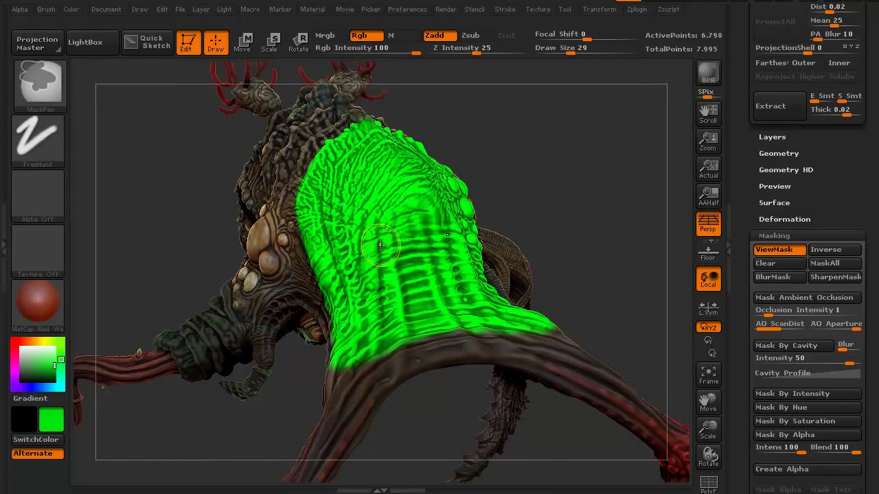
{"action": "left_click", "coordinate": [162, 246], "text": "ctrl"}
{"action": "left_click_drag", "start_coordinate": [155, 243], "coordinate": [96, 279]}
Paint dark green over the rear back through the inverted cavity mask at Rgb Intensity 61 and hide the mask display.
{"action": "left_click_drag", "start_coordinate": [52, 367], "coordinate": [53, 373]}
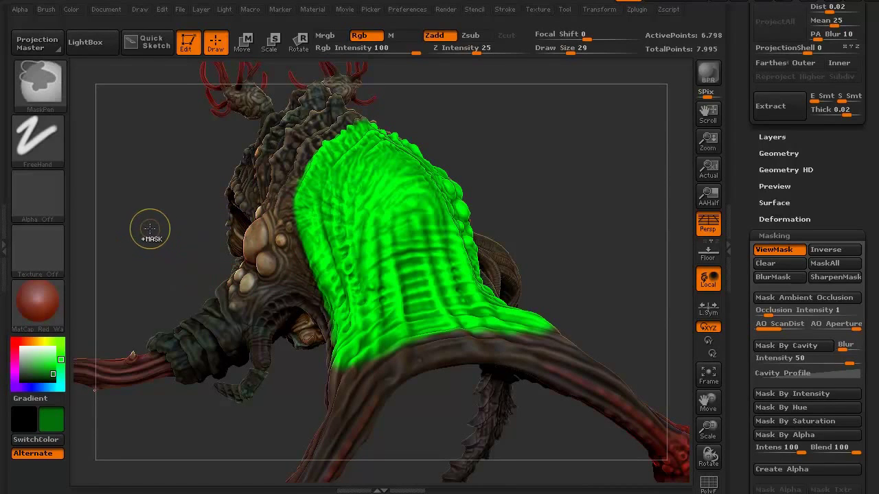
{"action": "left_click", "coordinate": [152, 220], "text": "ctrl"}
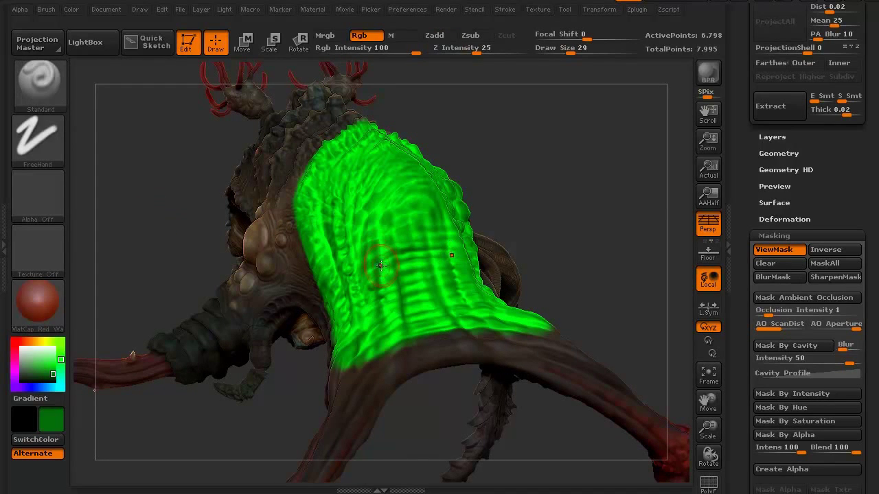
{"action": "left_click_drag", "start_coordinate": [416, 48], "coordinate": [395, 48]}
{"action": "mouse_move", "coordinate": [410, 214]}
{"action": "left_mouse_down"}
{"action": "mouse_move", "coordinate": [413, 264]}
{"action": "mouse_move", "coordinate": [392, 314]}
{"action": "mouse_move", "coordinate": [375, 304]}
{"action": "mouse_move", "coordinate": [354, 310]}
{"action": "mouse_move", "coordinate": [344, 196]}
{"action": "mouse_move", "coordinate": [392, 203]}
{"action": "mouse_move", "coordinate": [385, 151]}
{"action": "mouse_move", "coordinate": [350, 148]}
{"action": "mouse_move", "coordinate": [329, 219]}
{"action": "mouse_move", "coordinate": [349, 300]}
{"action": "mouse_move", "coordinate": [473, 295]}
{"action": "mouse_move", "coordinate": [385, 316]}
{"action": "mouse_move", "coordinate": [319, 206]}
{"action": "mouse_move", "coordinate": [312, 149]}
{"action": "left_mouse_up"}
{"action": "left_click_drag", "start_coordinate": [169, 221], "coordinate": [177, 229]}
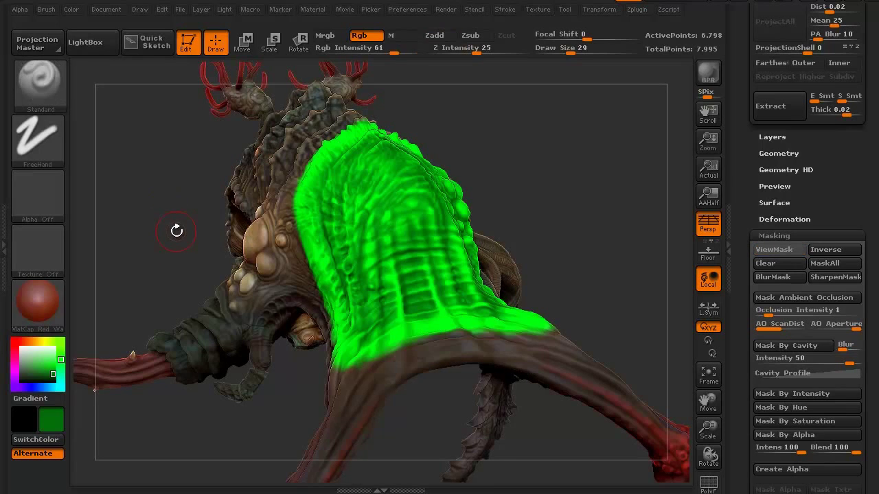
{"action": "left_click_drag", "start_coordinate": [168, 261], "coordinate": [187, 280]}
{"action": "left_click_drag", "start_coordinate": [275, 429], "coordinate": [182, 261]}
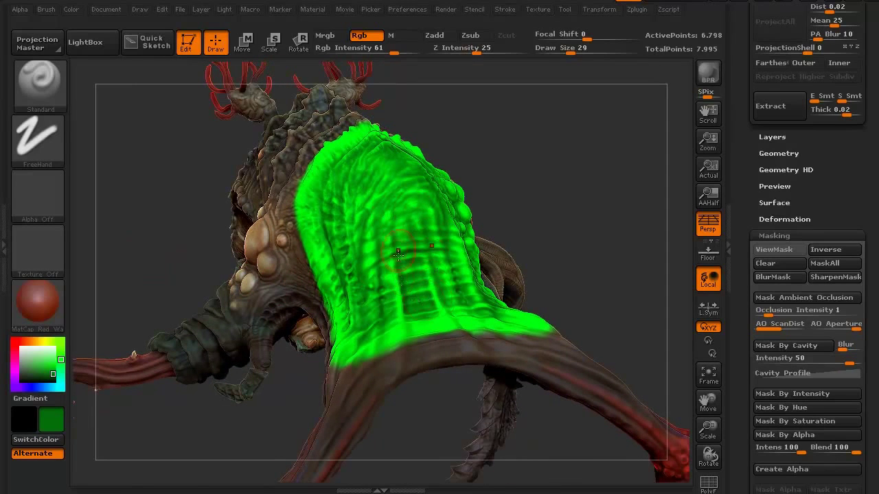
{"action": "left_click_drag", "start_coordinate": [216, 231], "coordinate": [145, 249]}
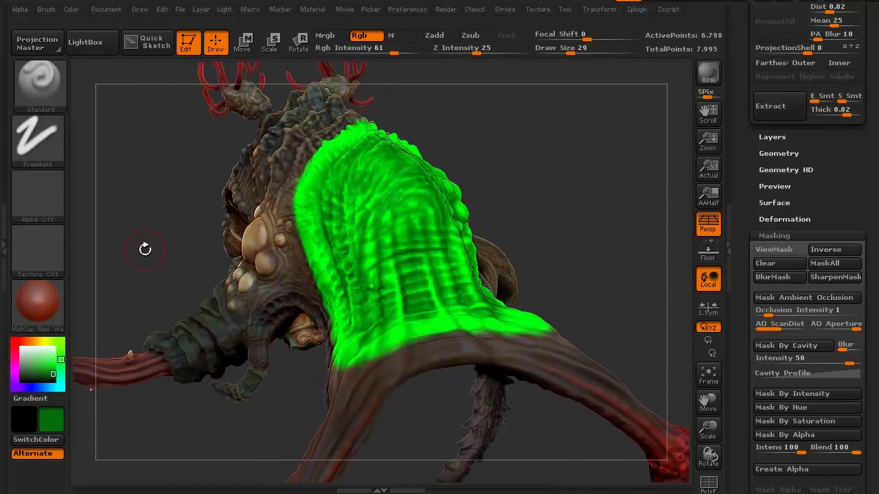
Show the mask, invert it so the raised folds are open to painting, and sharpen it.
{"action": "left_click", "coordinate": [144, 245], "text": "ctrl"}
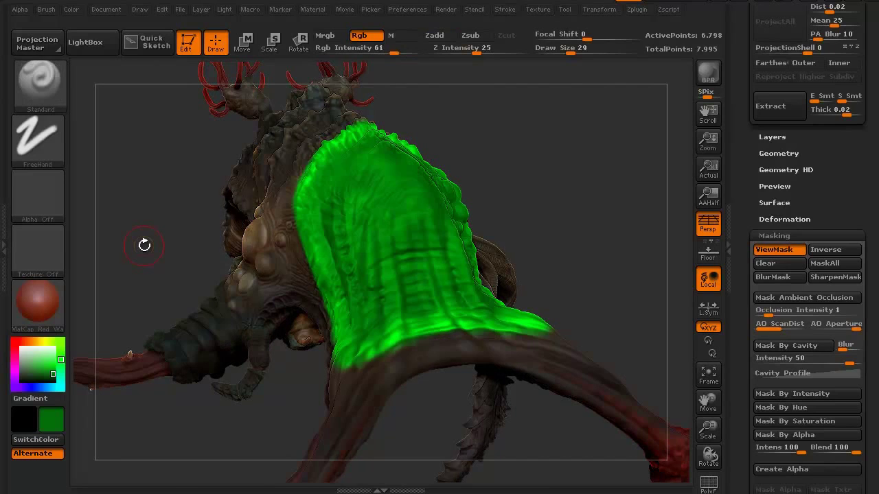
{"action": "key", "text": "ctrl"}
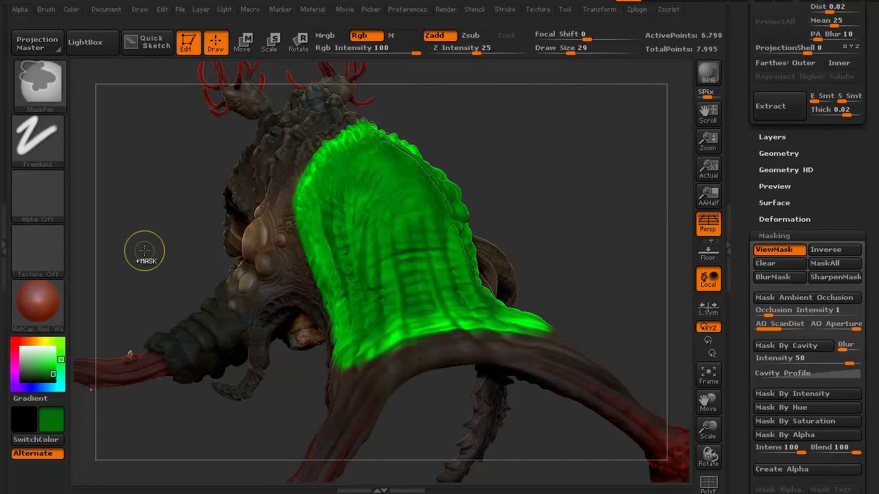
{"action": "left_click", "coordinate": [144, 248], "text": "ctrl"}
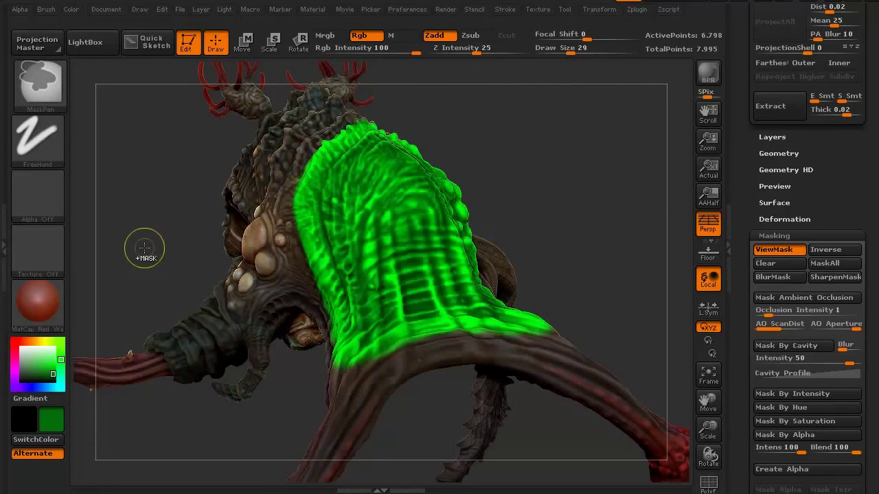
{"action": "left_click_drag", "start_coordinate": [147, 250], "coordinate": [150, 248]}
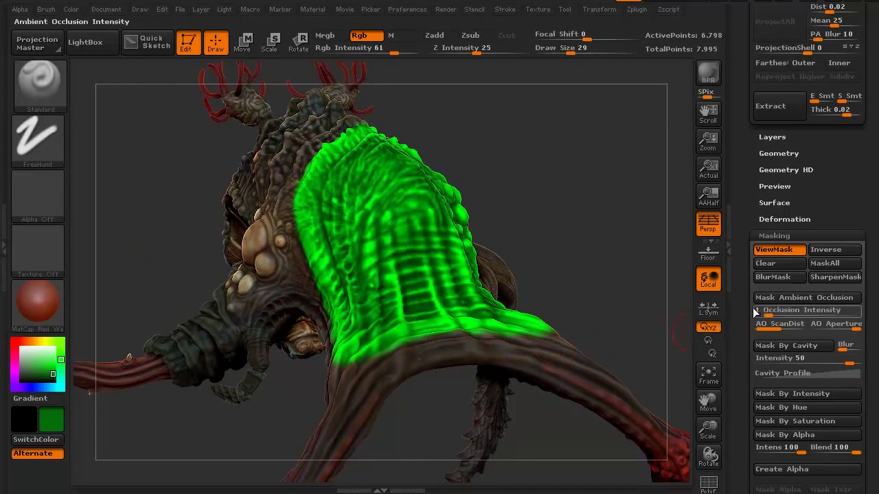
{"action": "left_click", "coordinate": [822, 276]}
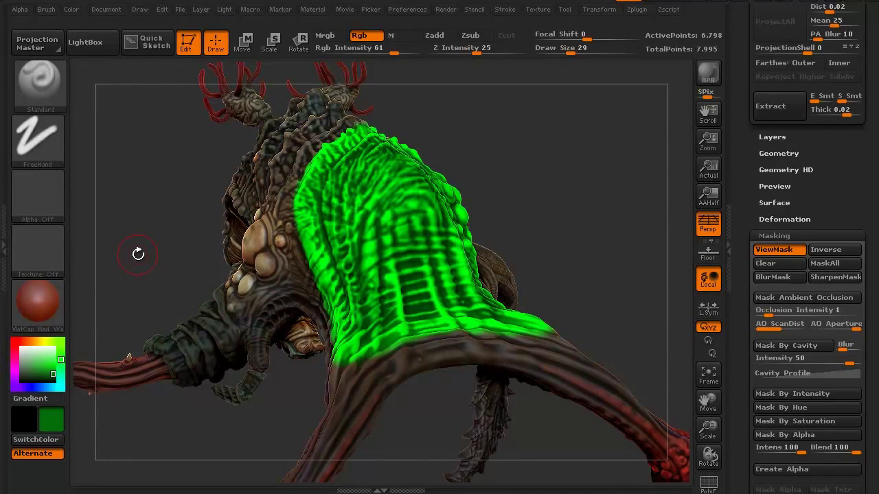
Paint yellow strokes along the raised folds of the rear back with a draw size of 12.
{"action": "mouse_move", "coordinate": [43, 361]}
{"action": "left_mouse_down"}
{"action": "mouse_move", "coordinate": [45, 340]}
{"action": "mouse_move", "coordinate": [46, 354]}
{"action": "left_mouse_up"}
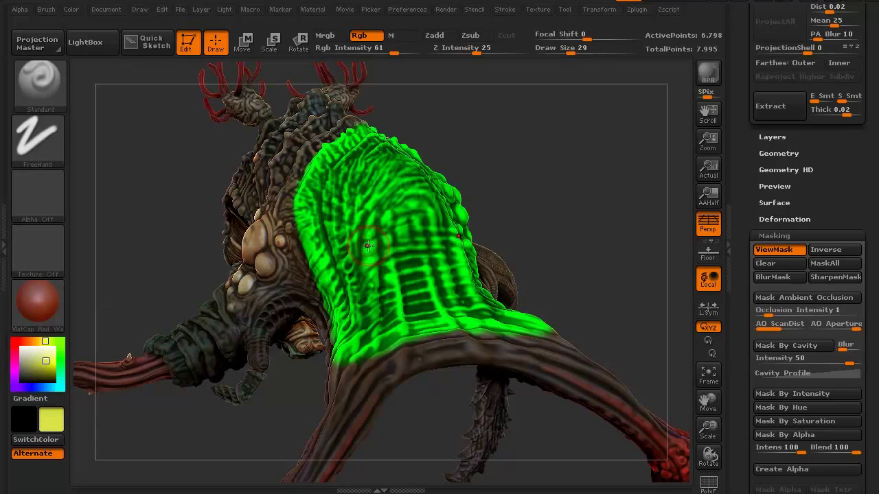
{"action": "key", "text": "s"}
{"action": "mouse_move", "coordinate": [367, 240]}
{"action": "left_mouse_down"}
{"action": "mouse_move", "coordinate": [358, 238]}
{"action": "mouse_move", "coordinate": [371, 234]}
{"action": "mouse_move", "coordinate": [372, 219]}
{"action": "mouse_move", "coordinate": [382, 236]}
{"action": "left_mouse_up"}
{"action": "mouse_move", "coordinate": [394, 273]}
{"action": "left_mouse_down"}
{"action": "mouse_move", "coordinate": [398, 287]}
{"action": "mouse_move", "coordinate": [373, 291]}
{"action": "mouse_move", "coordinate": [371, 258]}
{"action": "left_mouse_up"}
{"action": "mouse_move", "coordinate": [377, 318]}
{"action": "left_mouse_down"}
{"action": "mouse_move", "coordinate": [377, 339]}
{"action": "mouse_move", "coordinate": [355, 339]}
{"action": "mouse_move", "coordinate": [347, 260]}
{"action": "left_mouse_up"}
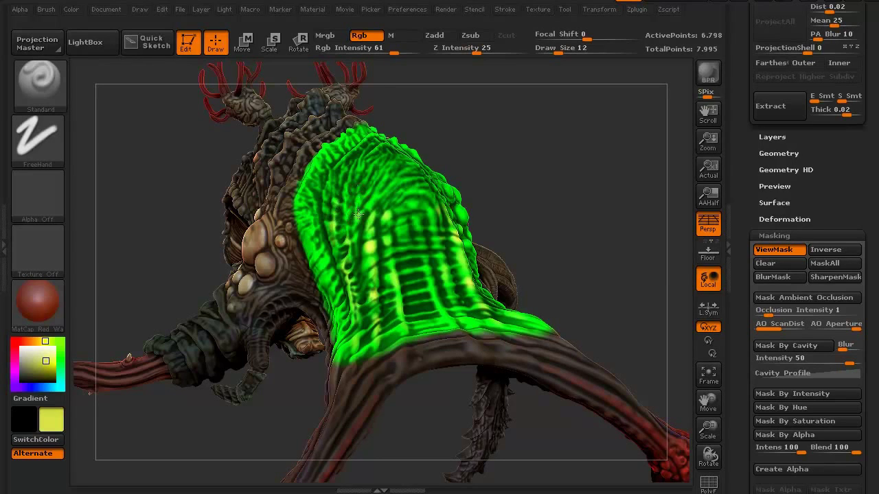
{"action": "mouse_move", "coordinate": [377, 194]}
{"action": "left_mouse_down"}
{"action": "mouse_move", "coordinate": [386, 180]}
{"action": "mouse_move", "coordinate": [411, 190]}
{"action": "mouse_move", "coordinate": [413, 205]}
{"action": "left_mouse_up"}
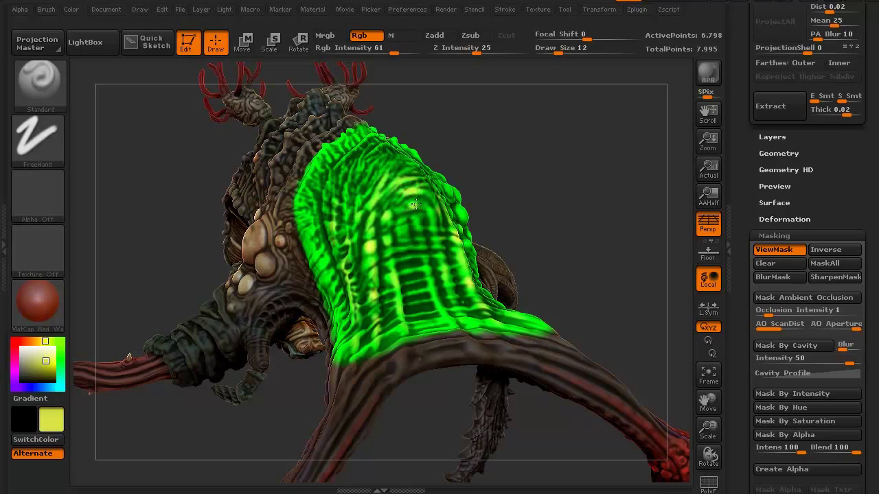
{"action": "left_click_drag", "start_coordinate": [429, 284], "coordinate": [440, 313]}
{"action": "left_click_drag", "start_coordinate": [331, 283], "coordinate": [316, 250]}
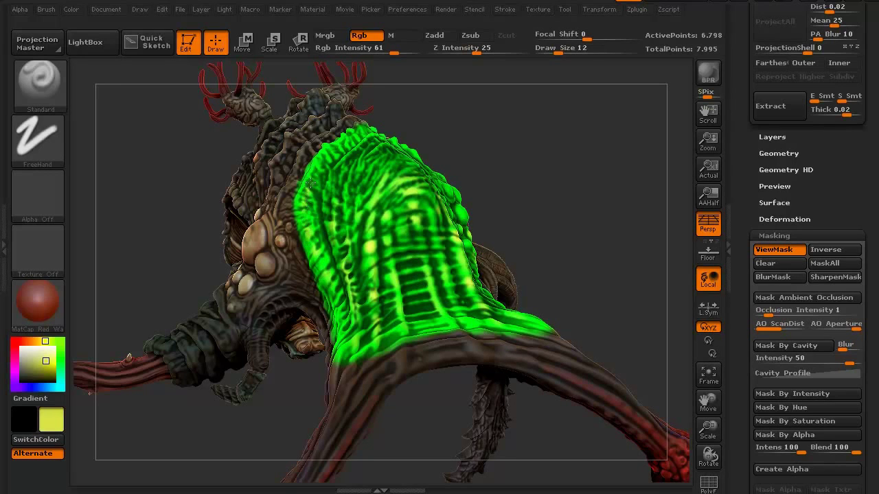
{"action": "left_click_drag", "start_coordinate": [347, 193], "coordinate": [390, 161]}
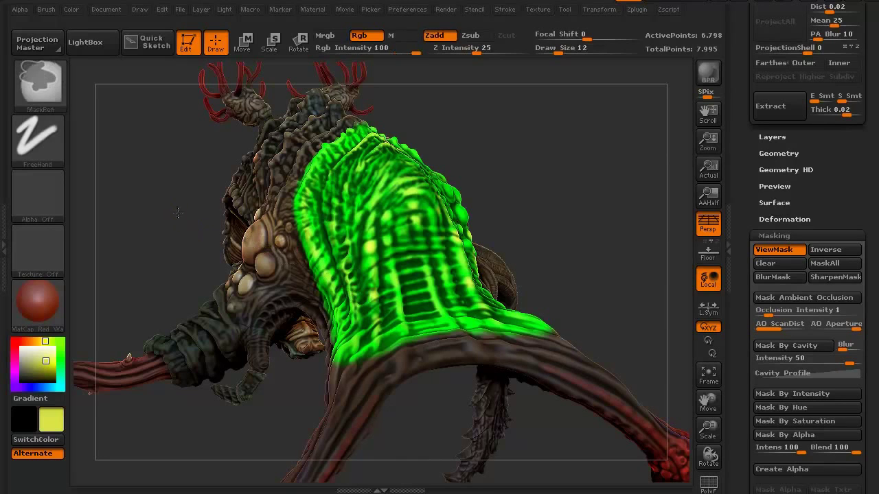
Hide the mask display and examine the polypainted rear back from several angles.
{"action": "left_click_drag", "start_coordinate": [157, 249], "coordinate": [155, 294]}
{"action": "left_click_drag", "start_coordinate": [180, 247], "coordinate": [117, 259]}
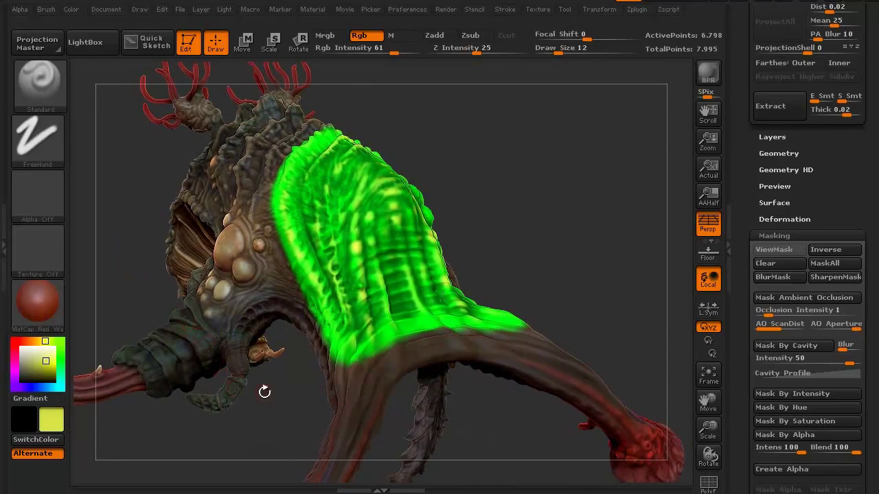
{"action": "left_click_drag", "start_coordinate": [595, 269], "coordinate": [587, 262]}
{"action": "left_click_drag", "start_coordinate": [169, 243], "coordinate": [149, 302]}
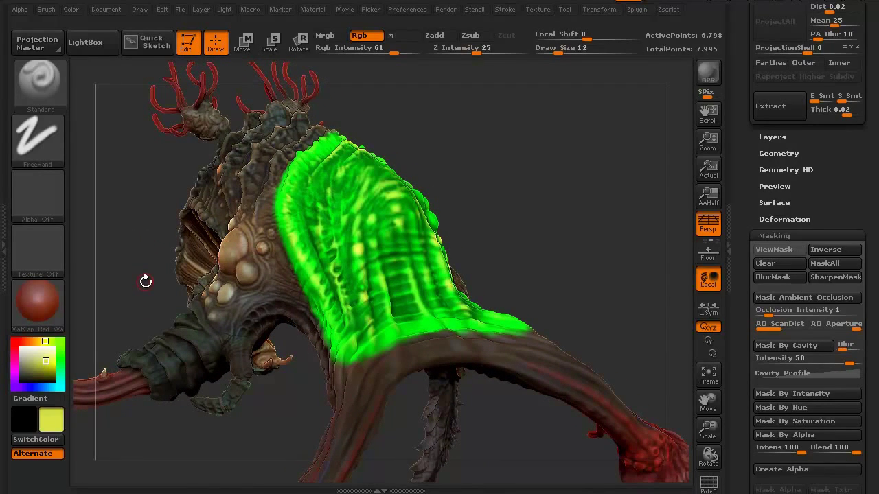
{"action": "left_click_drag", "start_coordinate": [143, 280], "coordinate": [169, 302]}
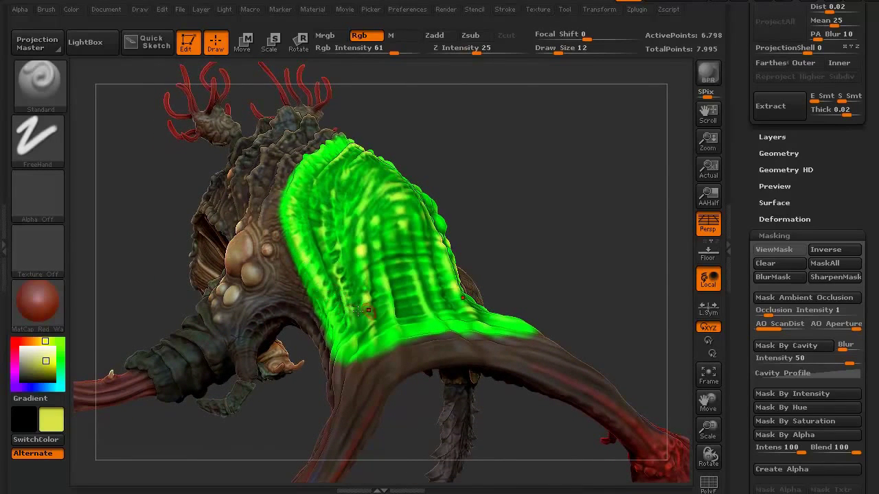
{"action": "left_click_drag", "start_coordinate": [549, 249], "coordinate": [548, 245]}
{"action": "left_click_drag", "start_coordinate": [138, 258], "coordinate": [131, 256]}
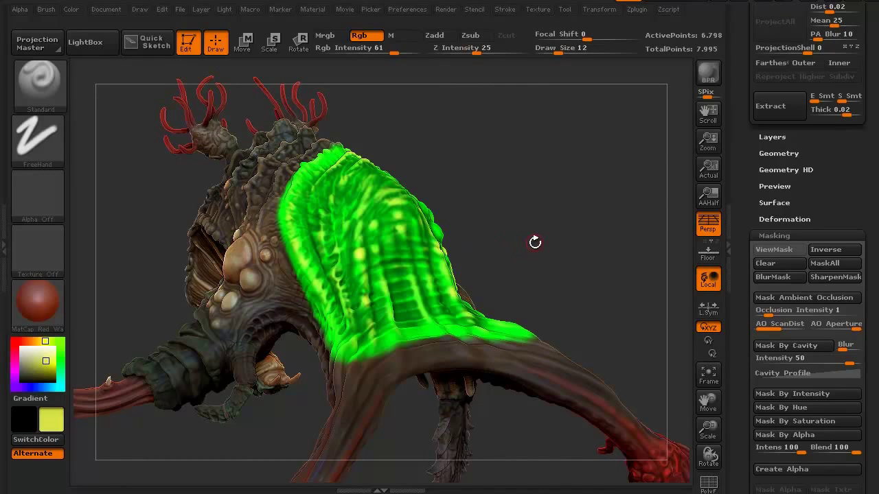
{"action": "left_click_drag", "start_coordinate": [540, 239], "coordinate": [173, 273]}
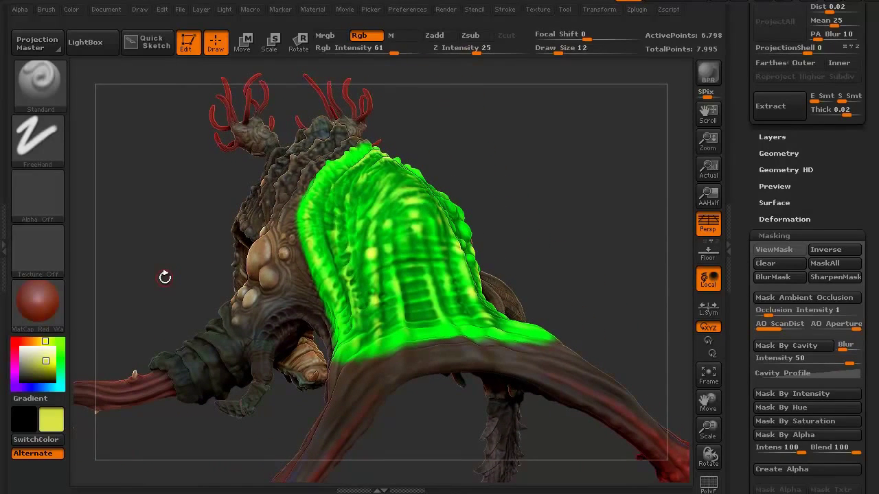